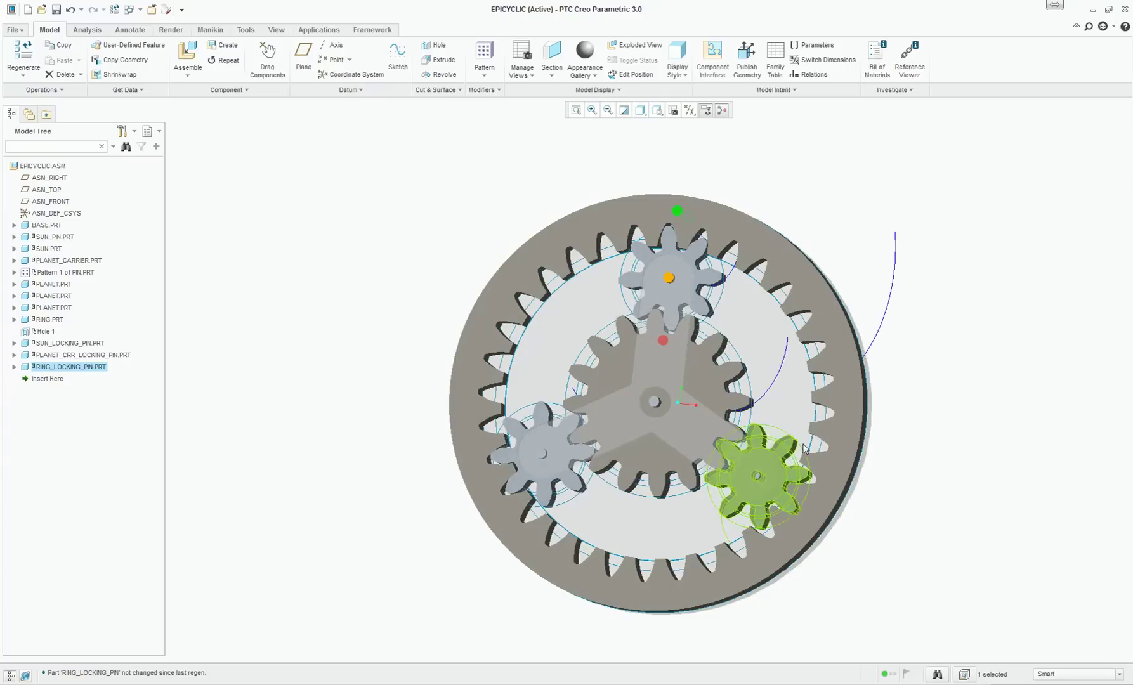
# - Switch to the Epicyclic_Gear_Train.xls workbook in Excel and read the angular velocity derivation through to the Example 1 table
pyautogui.moveTo(1010, 420)
pyautogui.mouseDown(button='middle')
pyautogui.moveTo(956, 418)
pyautogui.moveTo(1004, 420)
pyautogui.moveTo(976, 429)
pyautogui.mouseUp(button='middle')
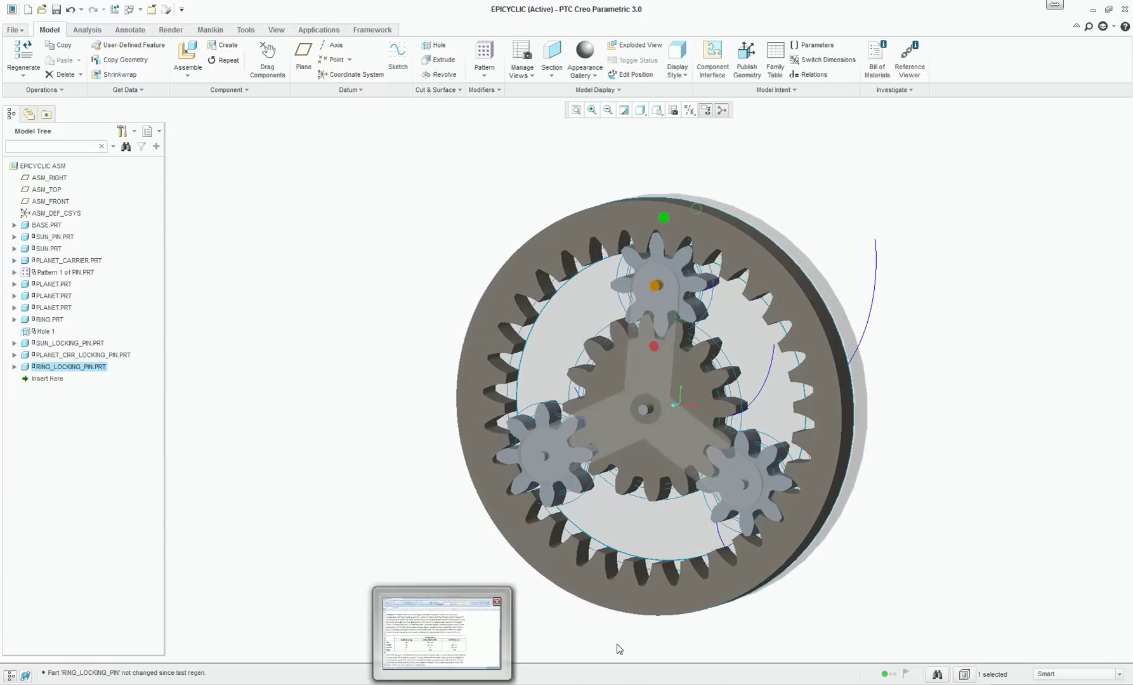
pyautogui.hotkey('alt', 'Tab')
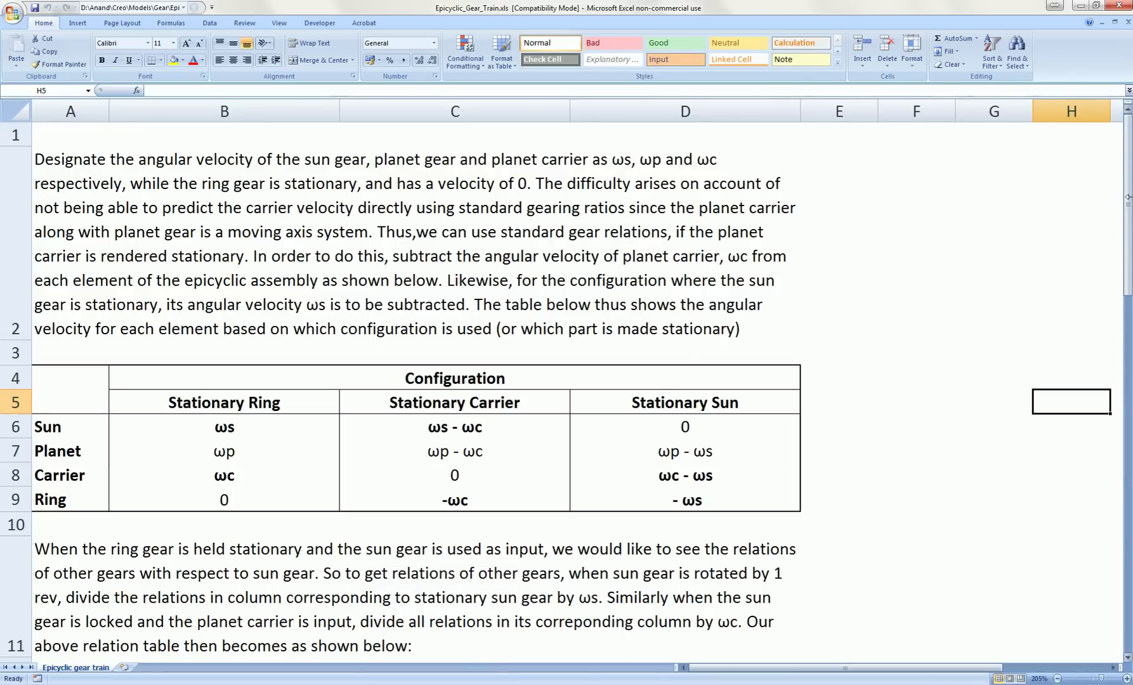
pyautogui.moveTo(1129, 206)
pyautogui.mouseDown()
pyautogui.moveTo(1129, 215)
pyautogui.moveTo(1129, 184)
pyautogui.mouseUp()
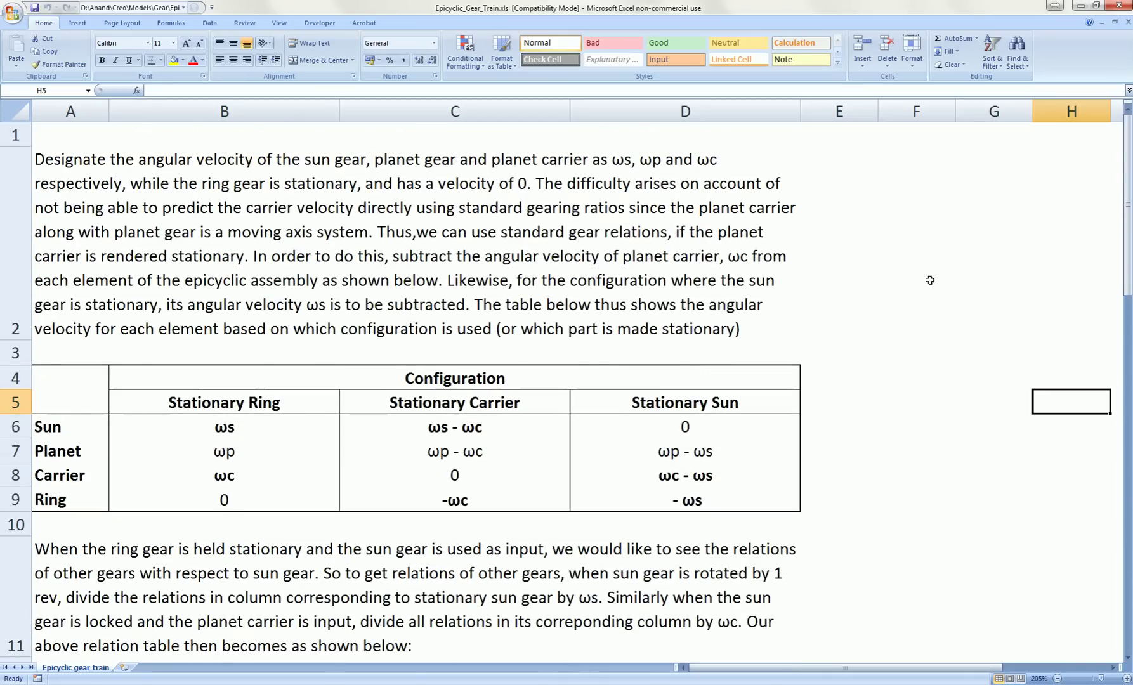
pyautogui.scroll(-1, 849, 328)
pyautogui.scroll(-1, 509, 405)
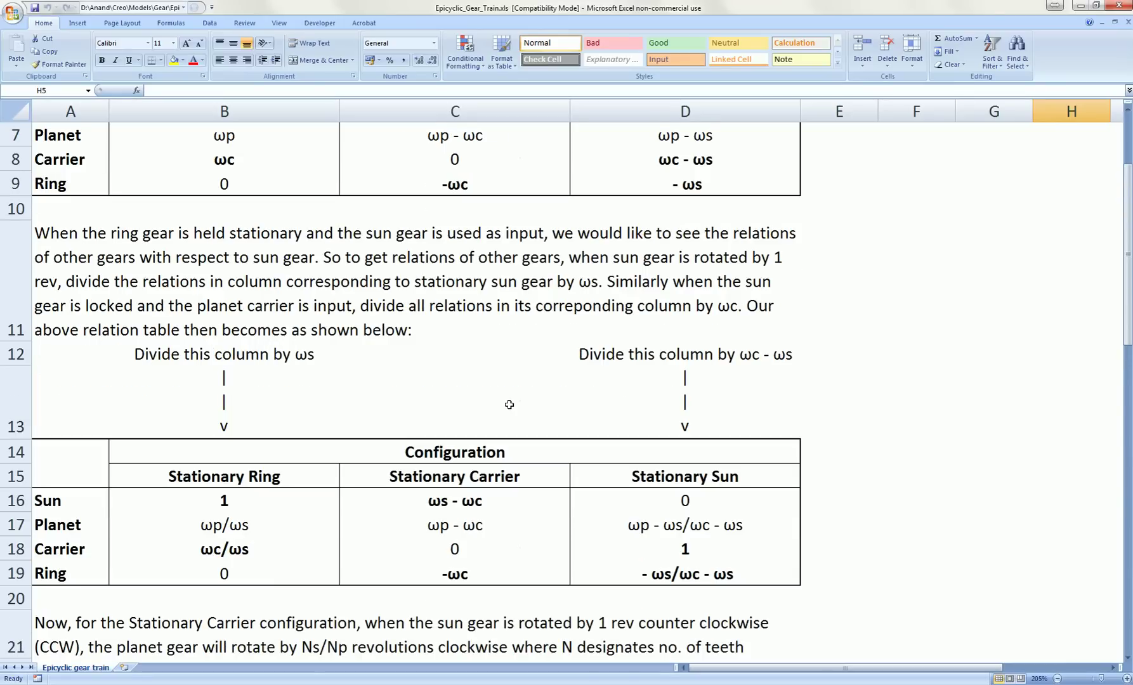
pyautogui.scroll(-2, 526, 393)
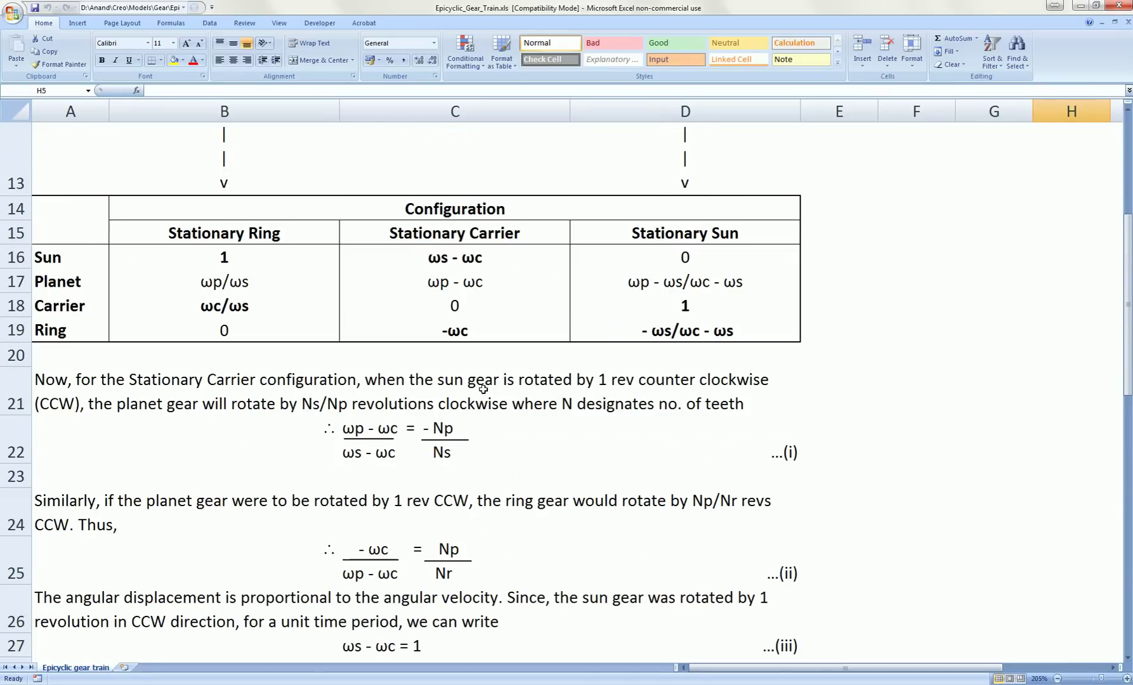
pyautogui.scroll(-4, 616, 427)
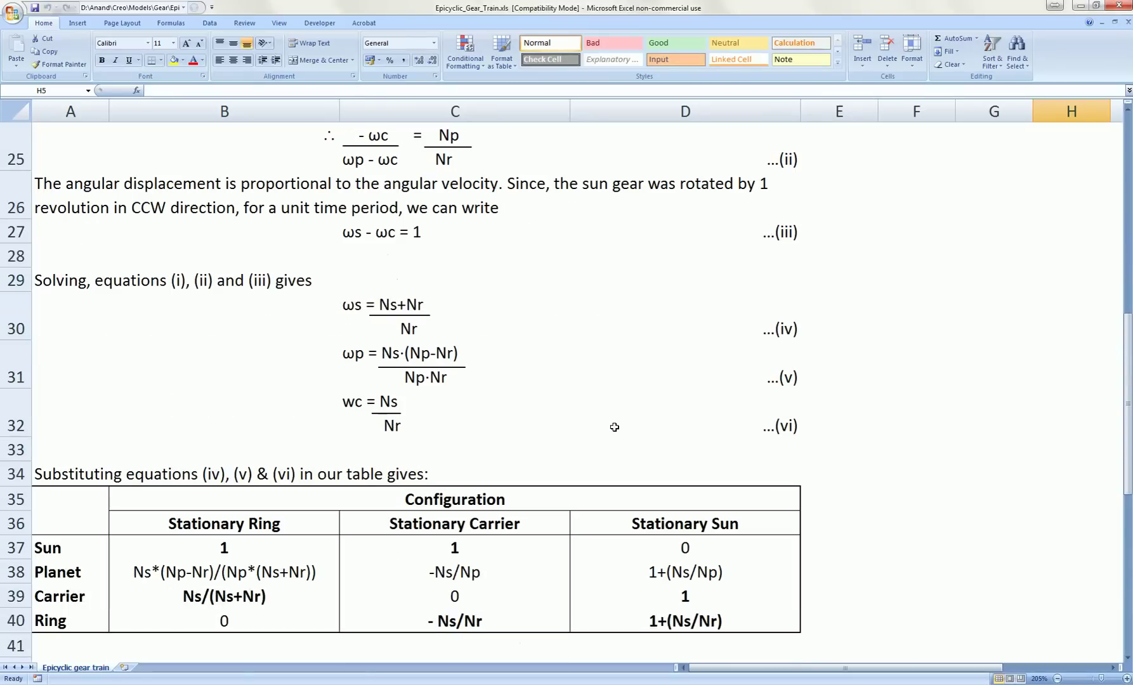
pyautogui.scroll(-4, 371, 436)
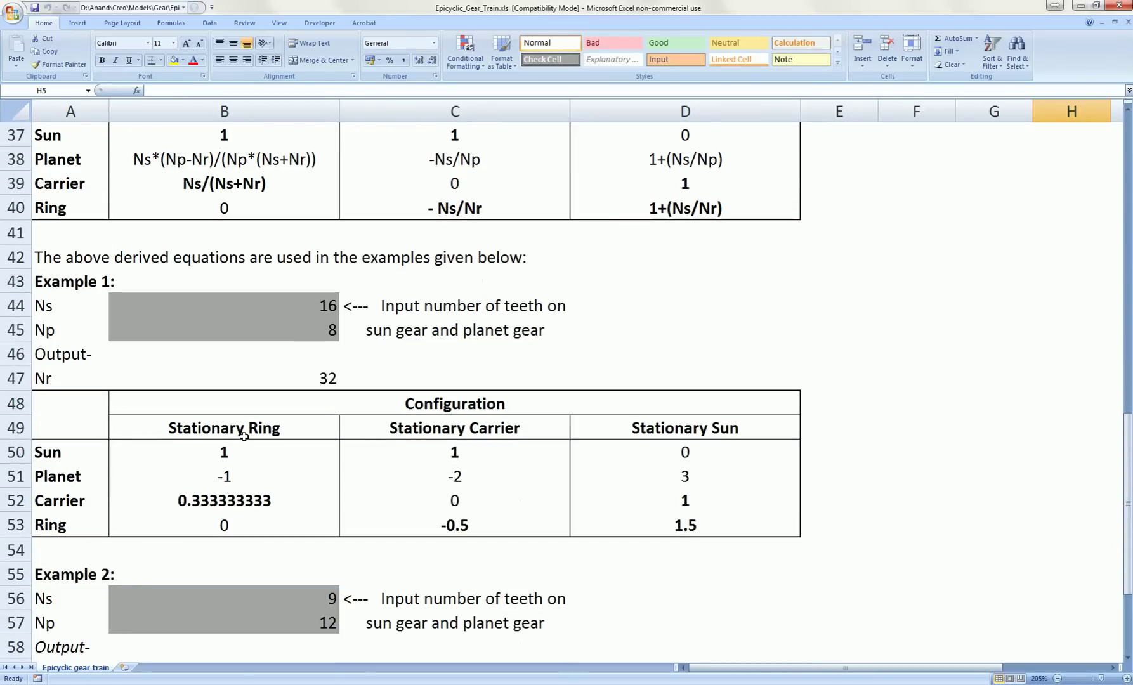
# - Examine Example 1's Ns and Np tooth-count inputs and the formula behind the Nr output
pyautogui.click(63, 286)
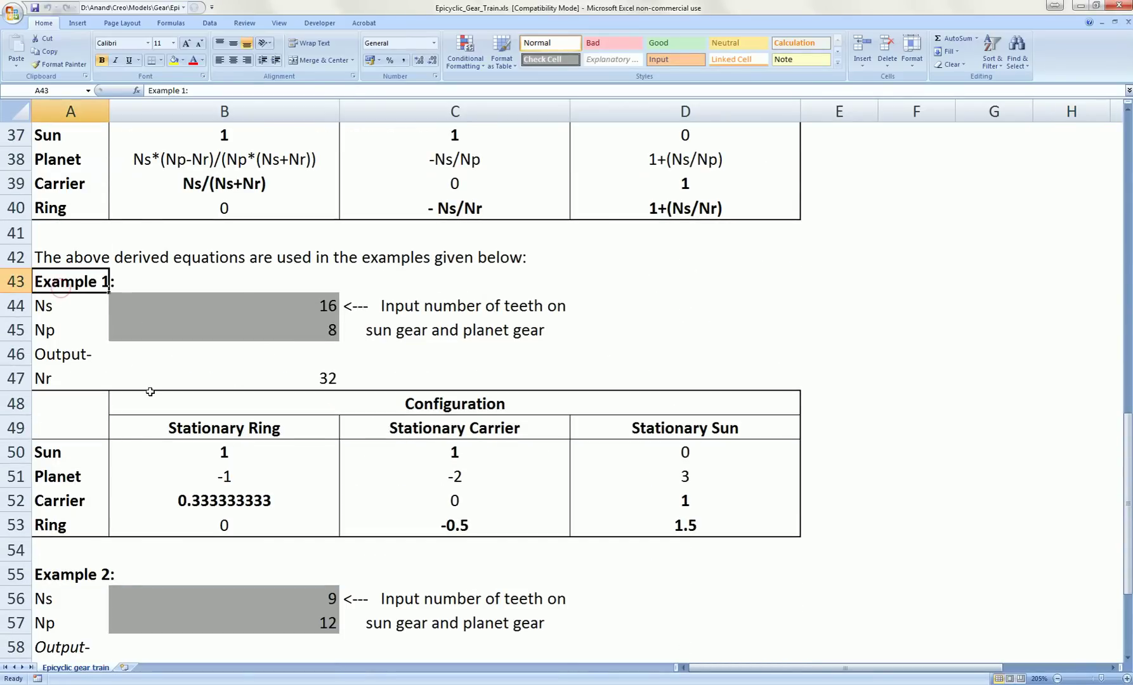
pyautogui.click(302, 306)
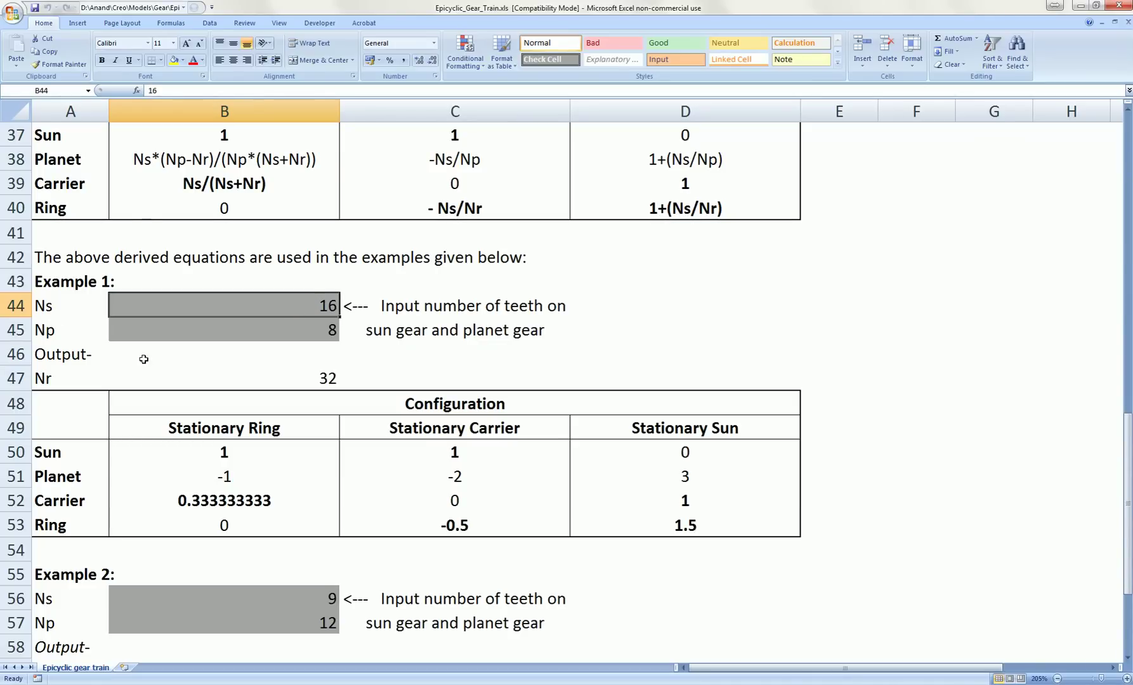
pyautogui.click(53, 334)
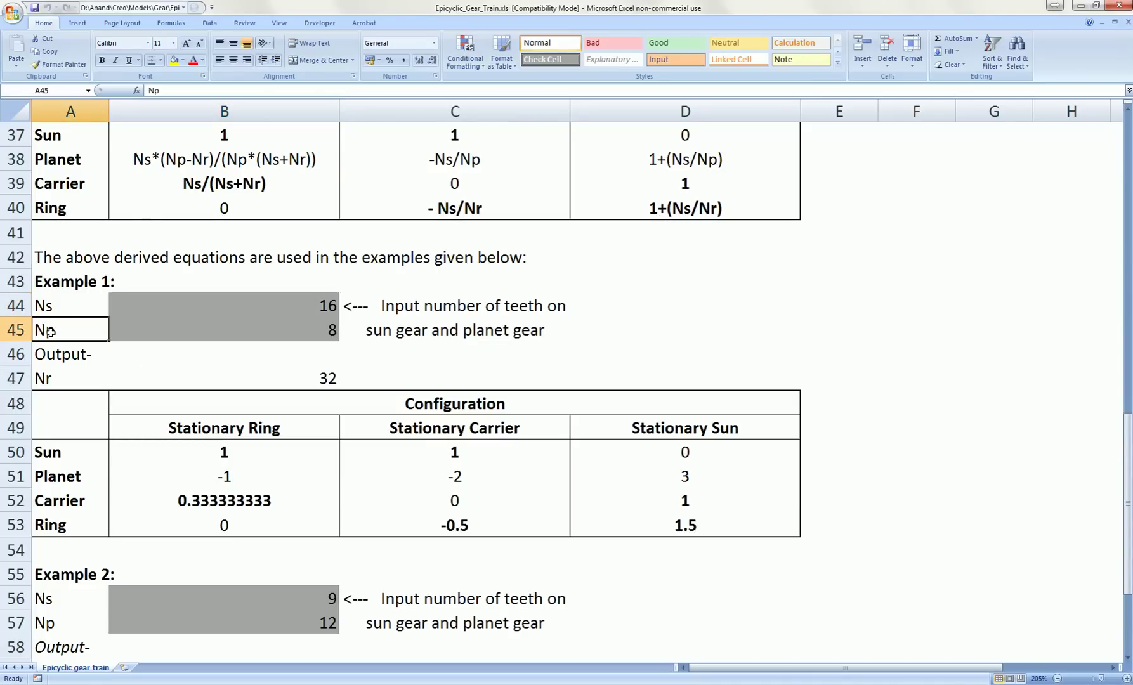
pyautogui.click(320, 334)
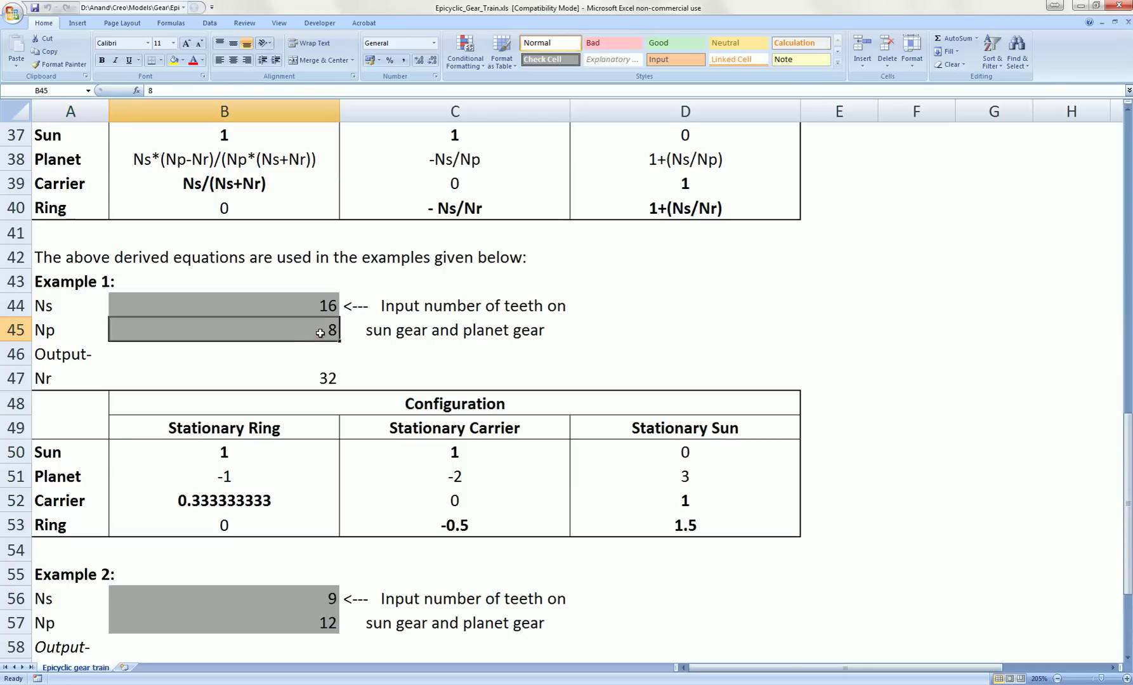
pyautogui.click(58, 385)
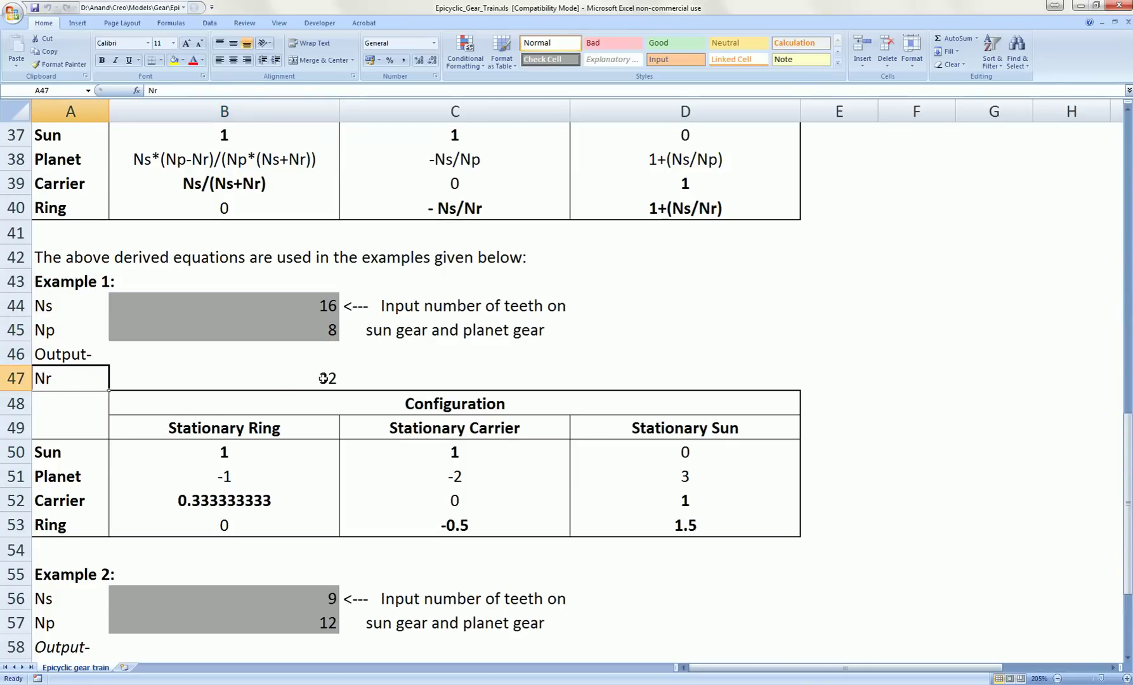
pyautogui.click(300, 379)
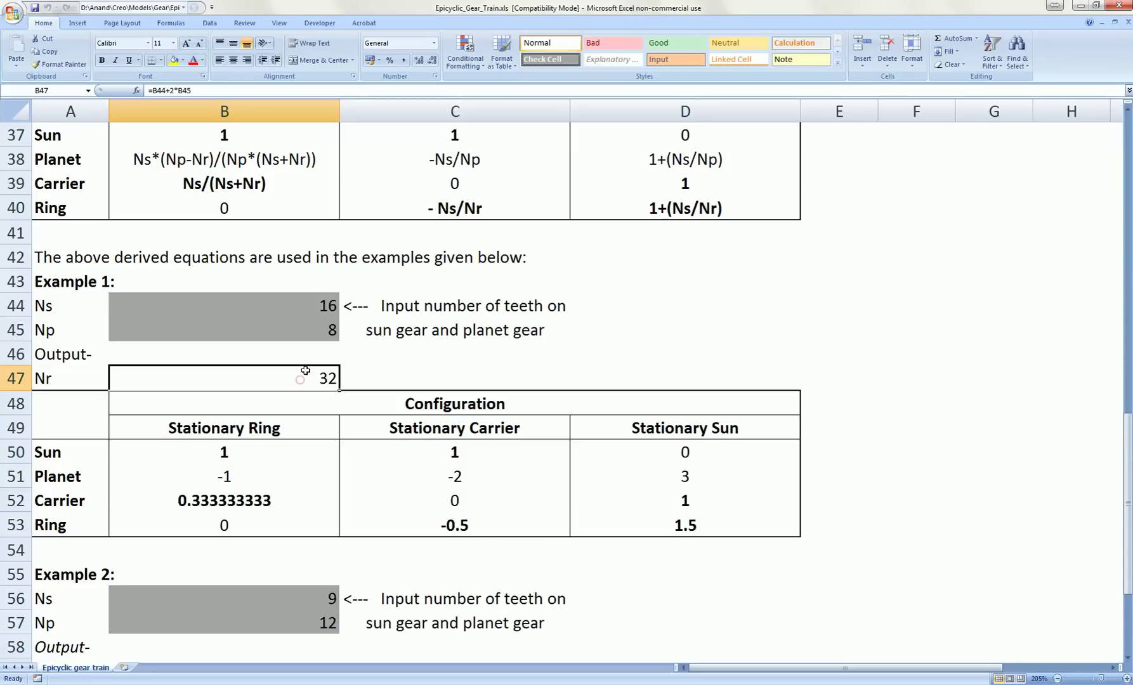
pyautogui.click(289, 310)
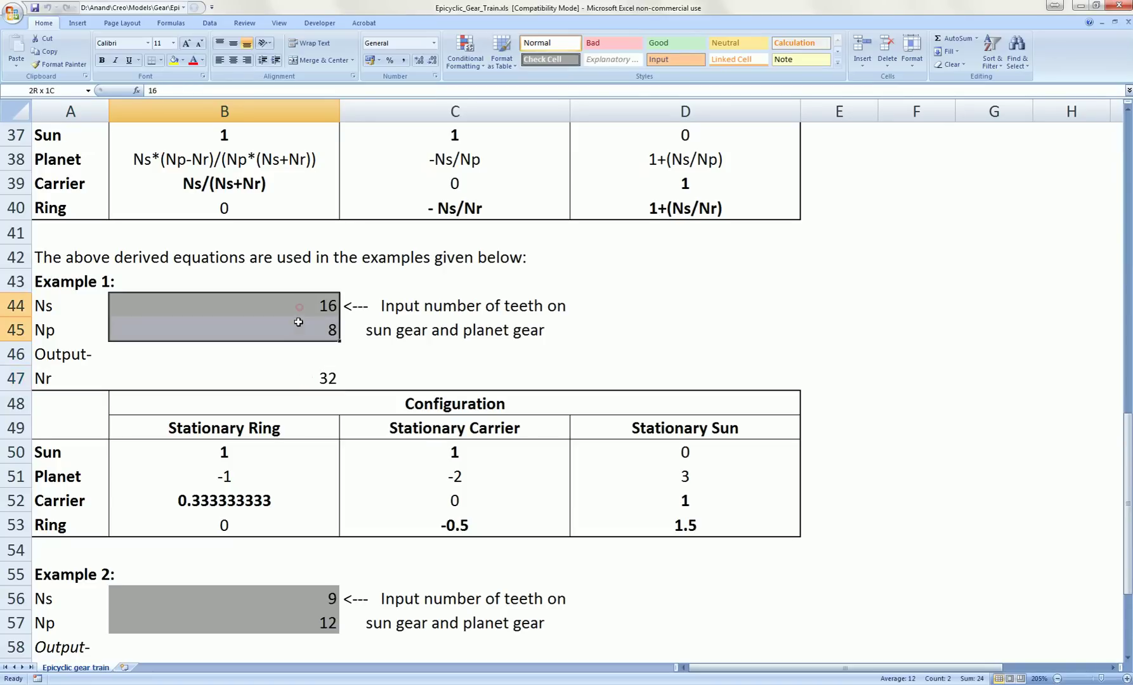
pyautogui.click(311, 306)
pyautogui.hotkey('shift', 'Down')
pyautogui.moveTo(310, 303); pyautogui.dragTo(312, 325)
# - Set Example 1's sun gear tooth count Ns to 12 and review the Stationary Ring column
pyautogui.click(308, 309)
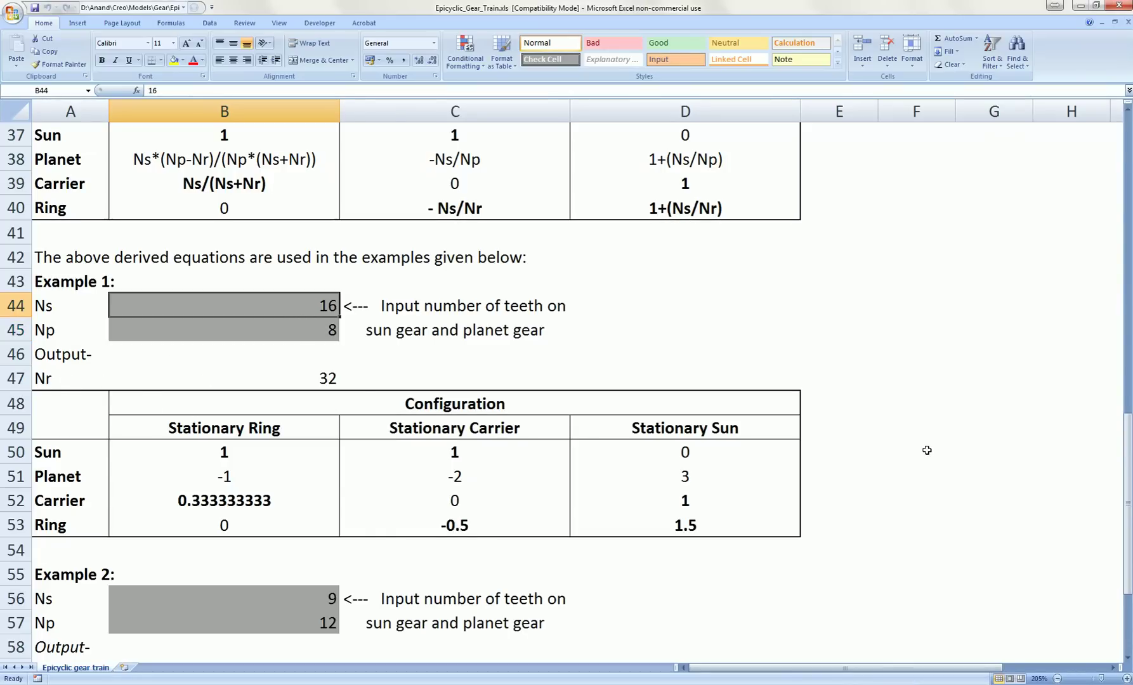
pyautogui.write('12')
pyautogui.press('Return')
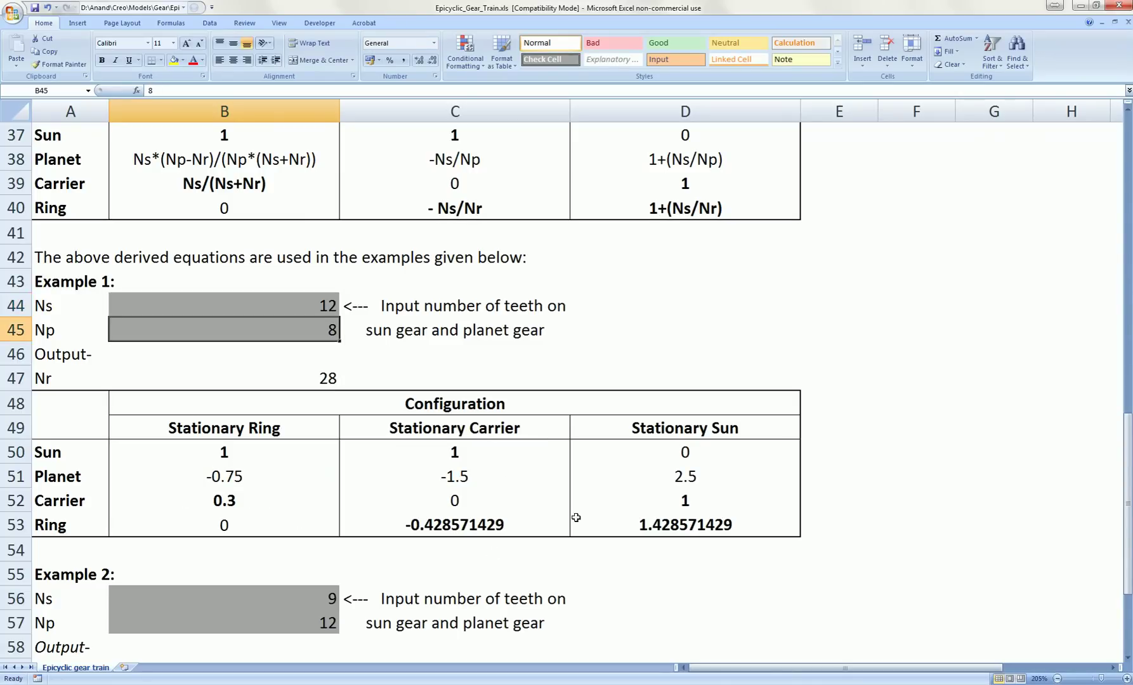
pyautogui.moveTo(279, 413); pyautogui.dragTo(260, 527)
# - Set Example 1's sun gear tooth count Ns to 16
pyautogui.click(302, 306)
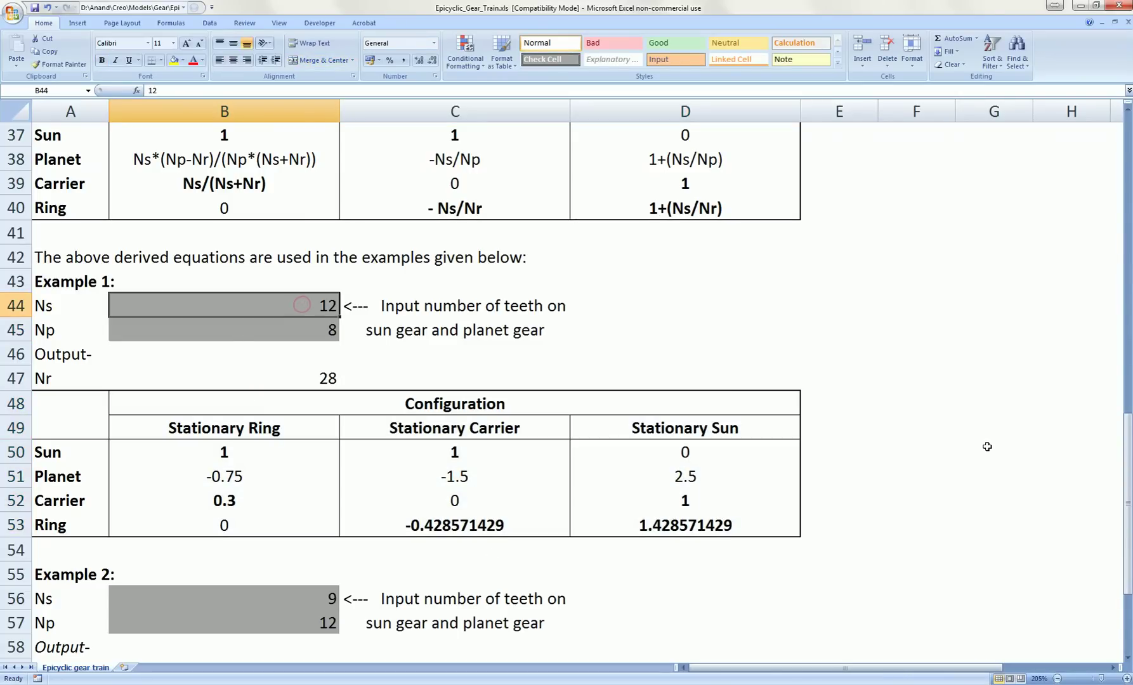
pyautogui.write('16')
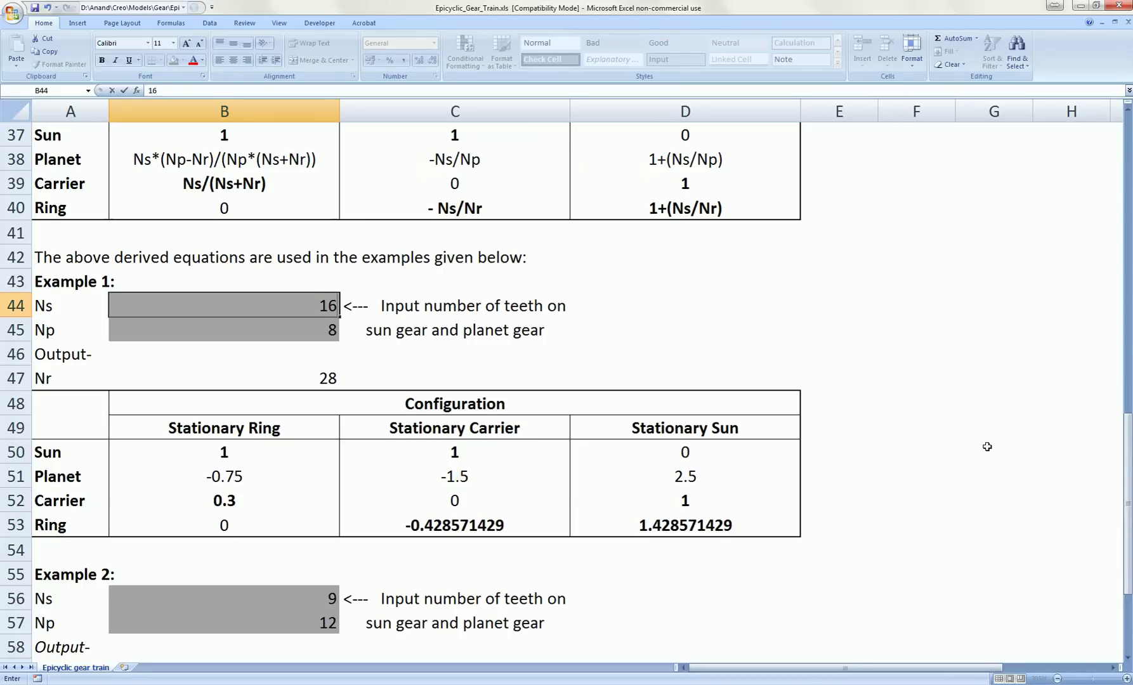
pyautogui.press('Return')
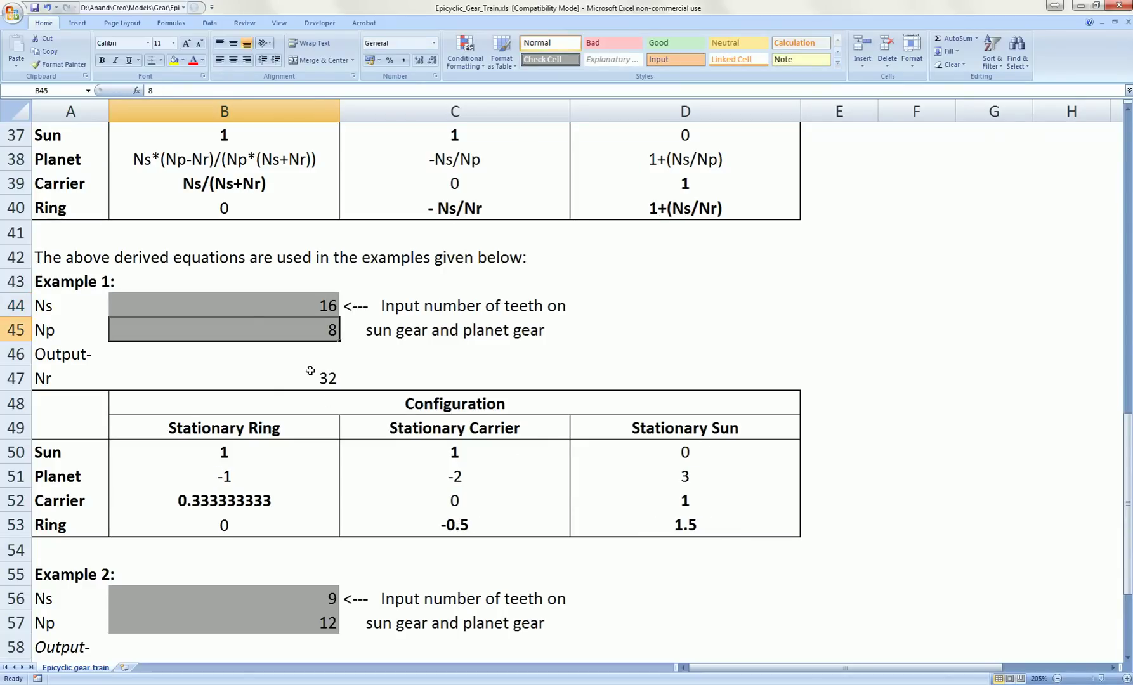
pyautogui.click(653, 362)
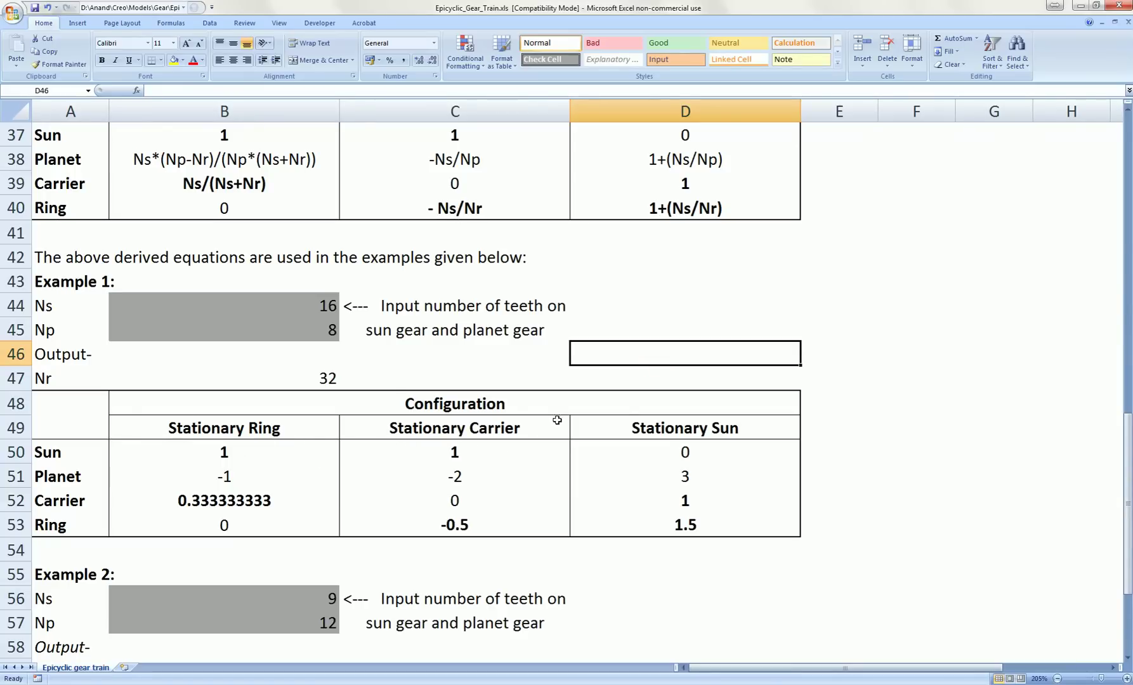
# - Examine Example 1's Stationary Sun column, checking the sun, carrier and planet entries
pyautogui.moveTo(668, 426); pyautogui.dragTo(700, 523)
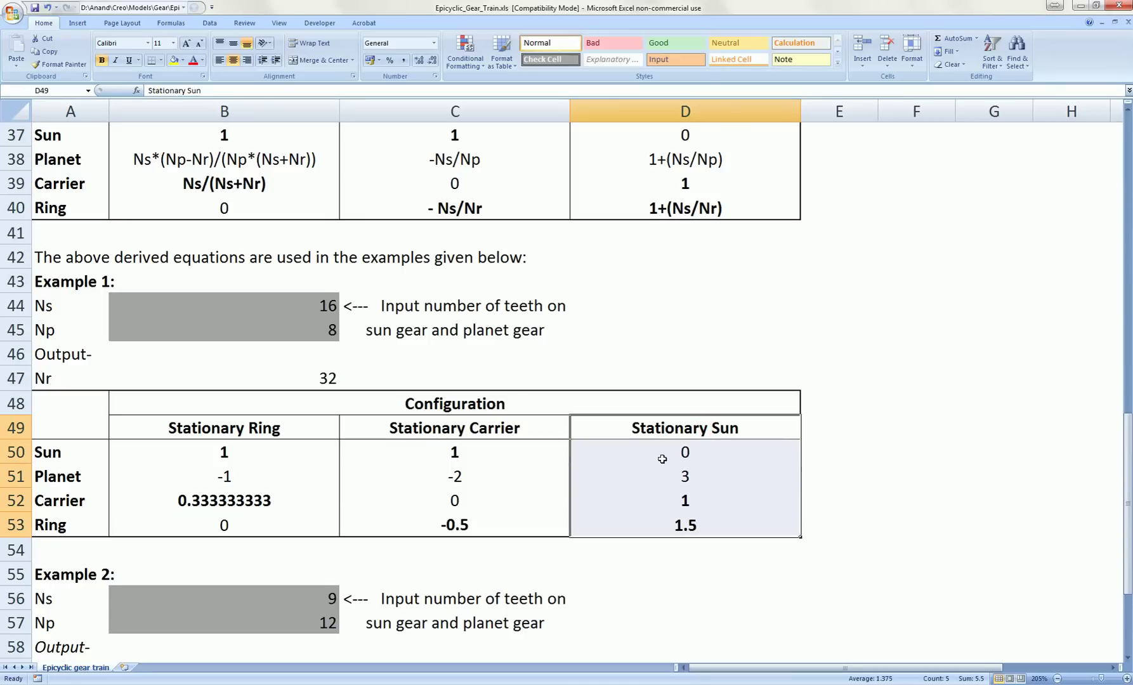
pyautogui.click(663, 459)
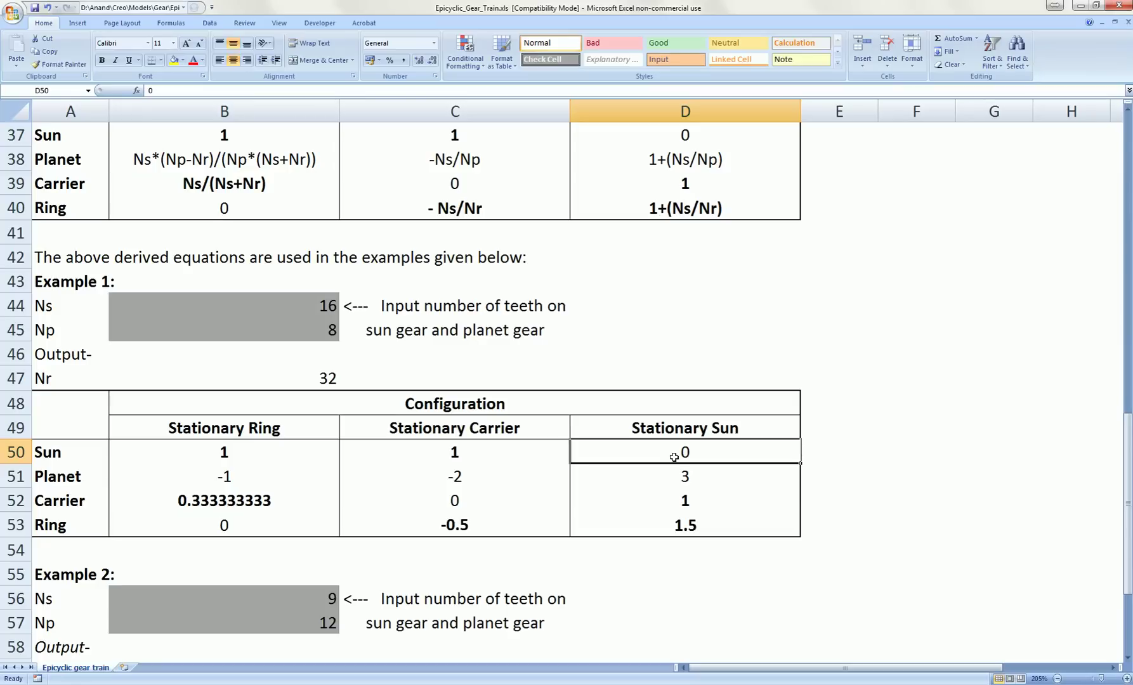
pyautogui.click(686, 500)
pyautogui.moveTo(57, 511); pyautogui.dragTo(665, 503)
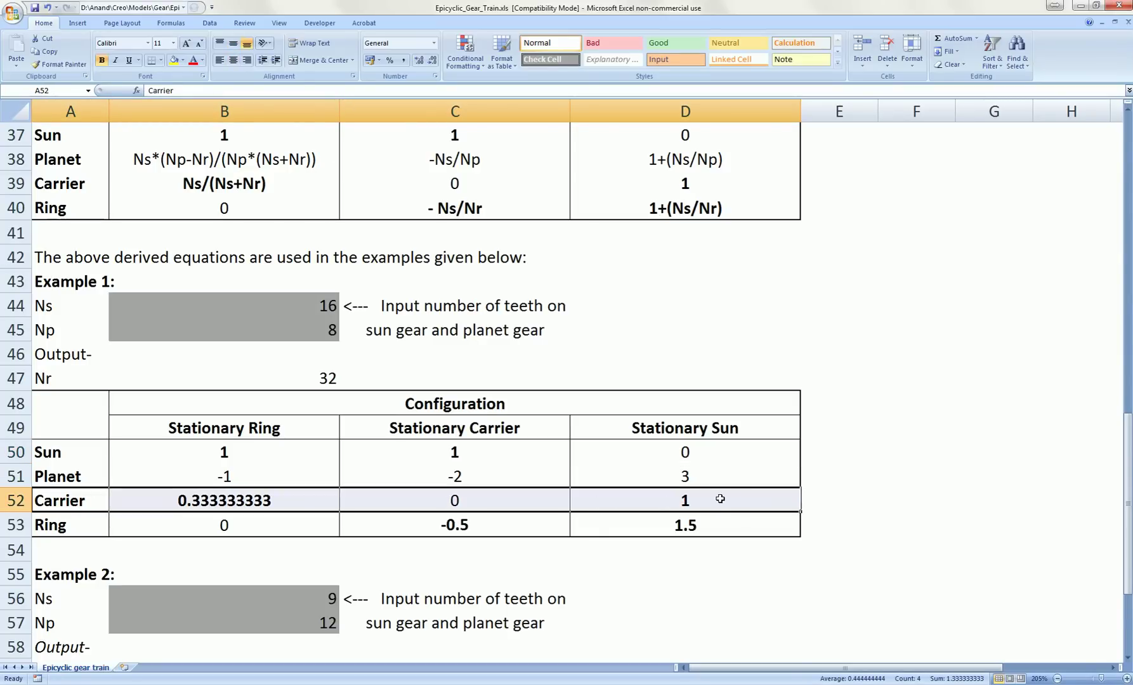
pyautogui.click(700, 481)
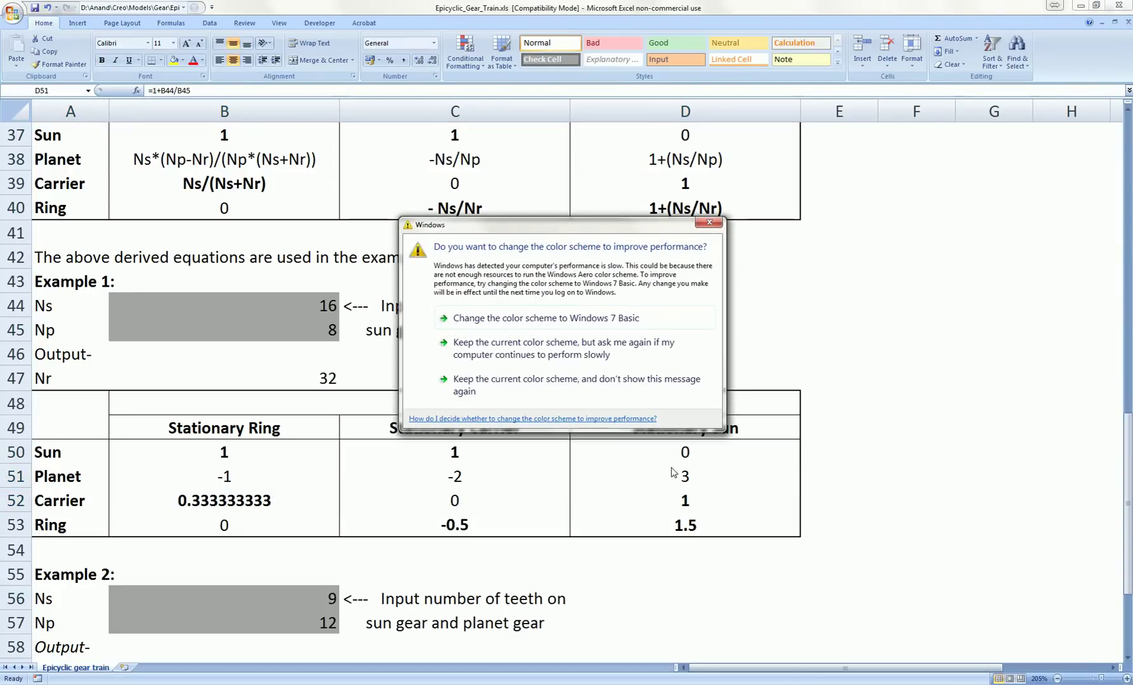
# - Dismiss the Windows performance prompt by keeping the current color scheme but asking again if the computer remains slow
pyautogui.moveTo(695, 235); pyautogui.dragTo(626, 275)
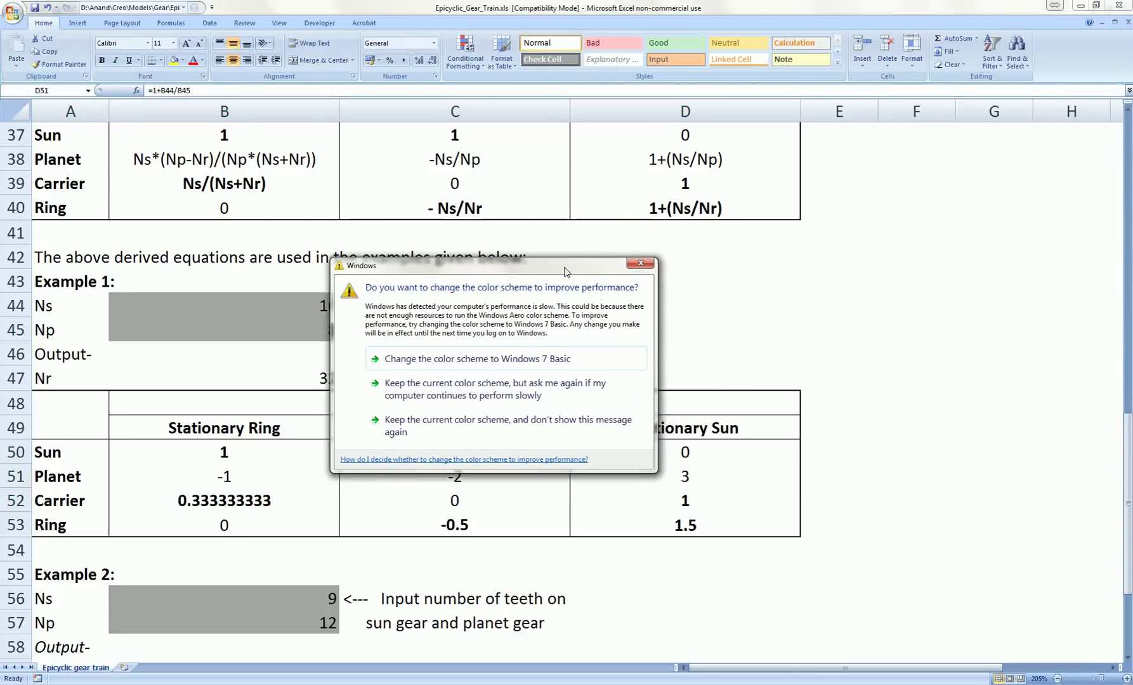
pyautogui.click(467, 385)
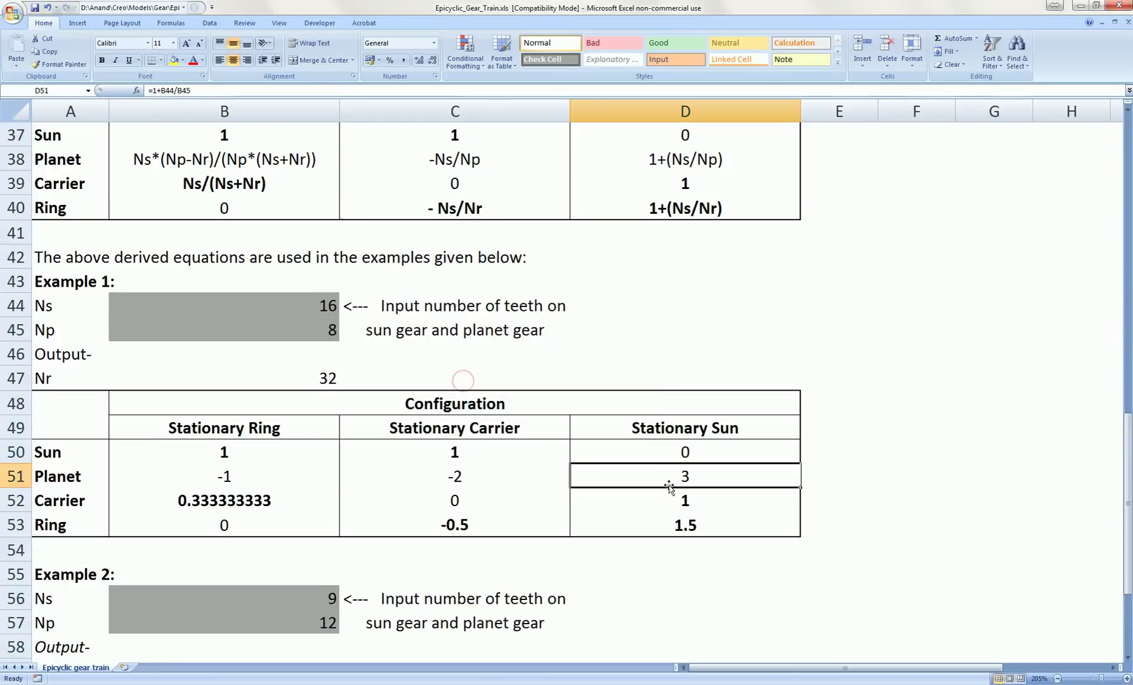
# - Compare the planet and ring rotations with the carrier input in Example 1's Stationary Sun configuration
pyautogui.click(704, 496)
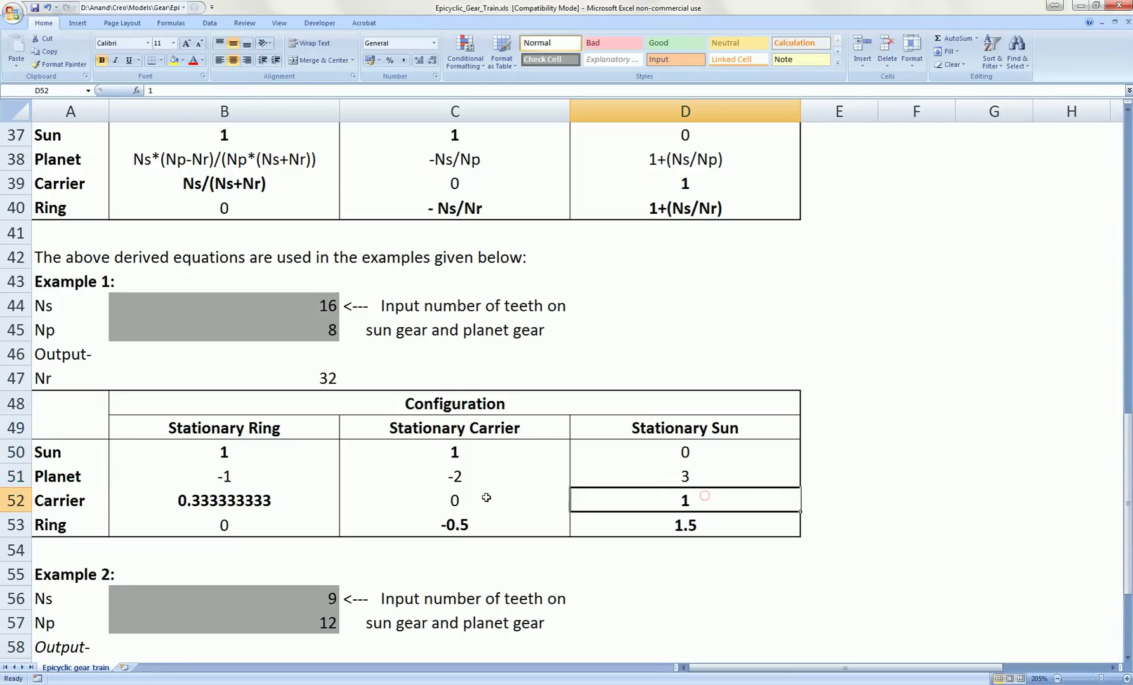
pyautogui.click(692, 477)
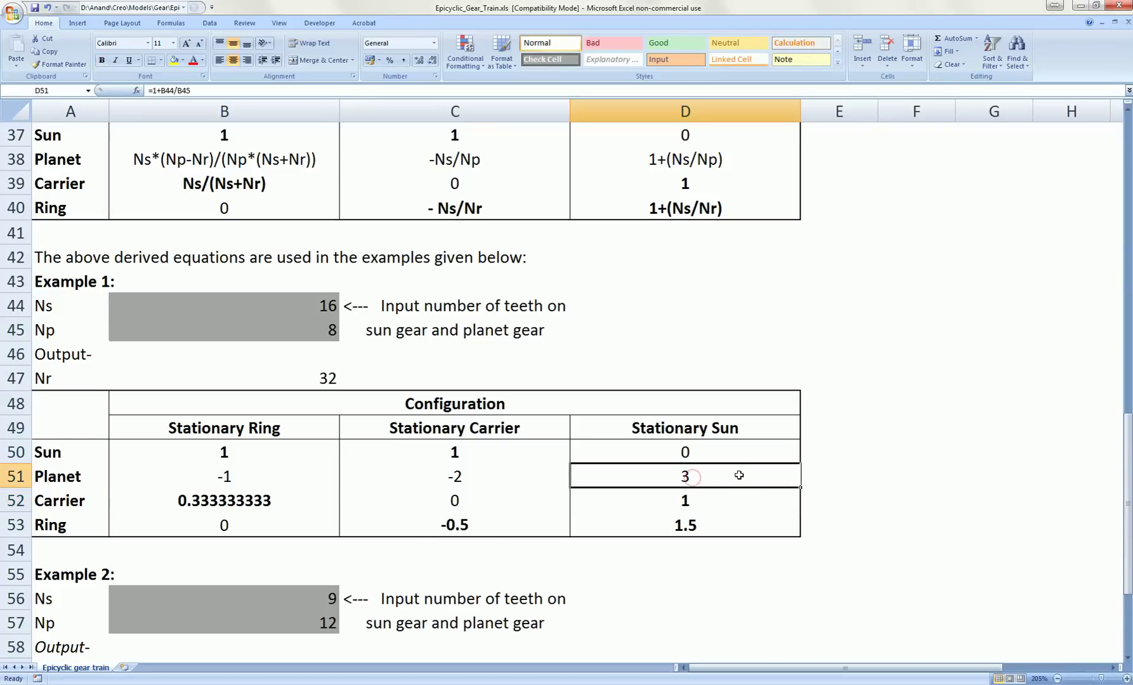
pyautogui.click(684, 525)
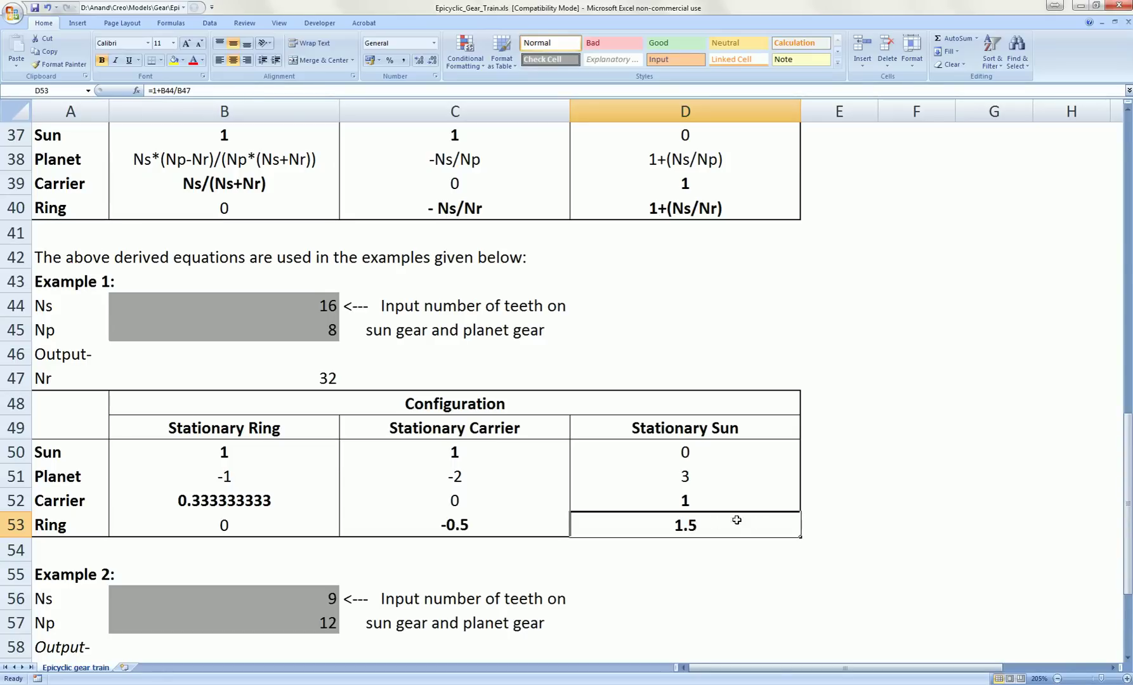
pyautogui.moveTo(700, 487); pyautogui.dragTo(685, 519)
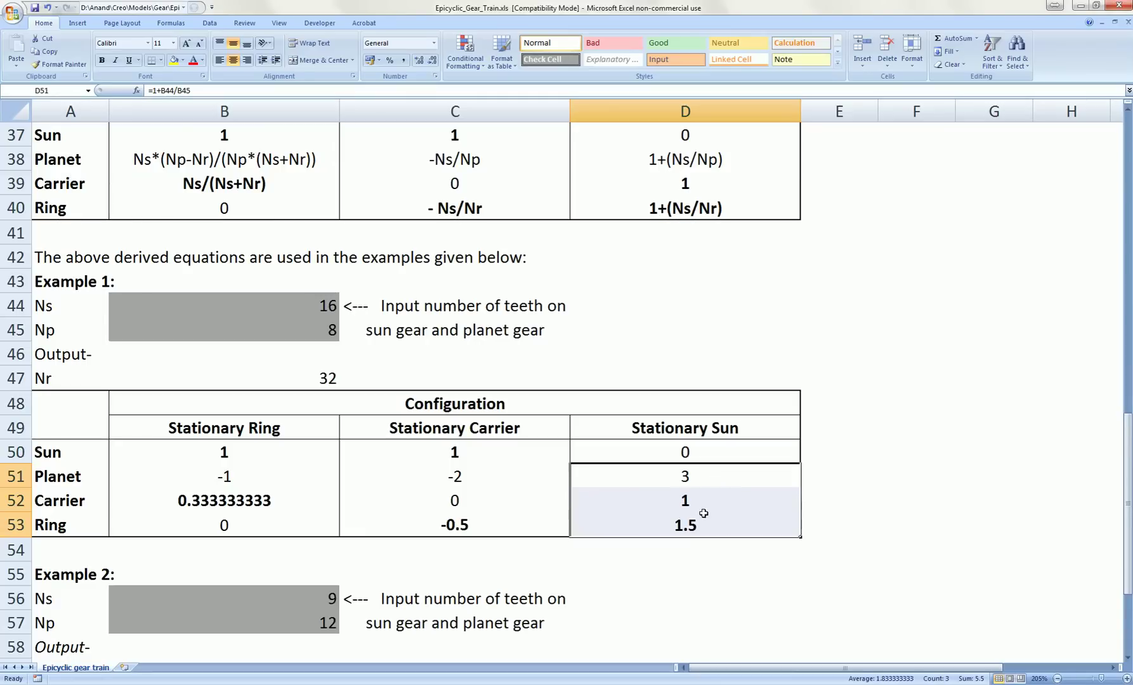
pyautogui.moveTo(691, 476); pyautogui.dragTo(682, 521)
# - Switch back to Creo Parametric and suppress SUN_LOCKING_PIN.PRT and RING_LOCKING_PIN.PRT in the EPICYCLIC assembly
pyautogui.hotkey('alt', 'Tab')
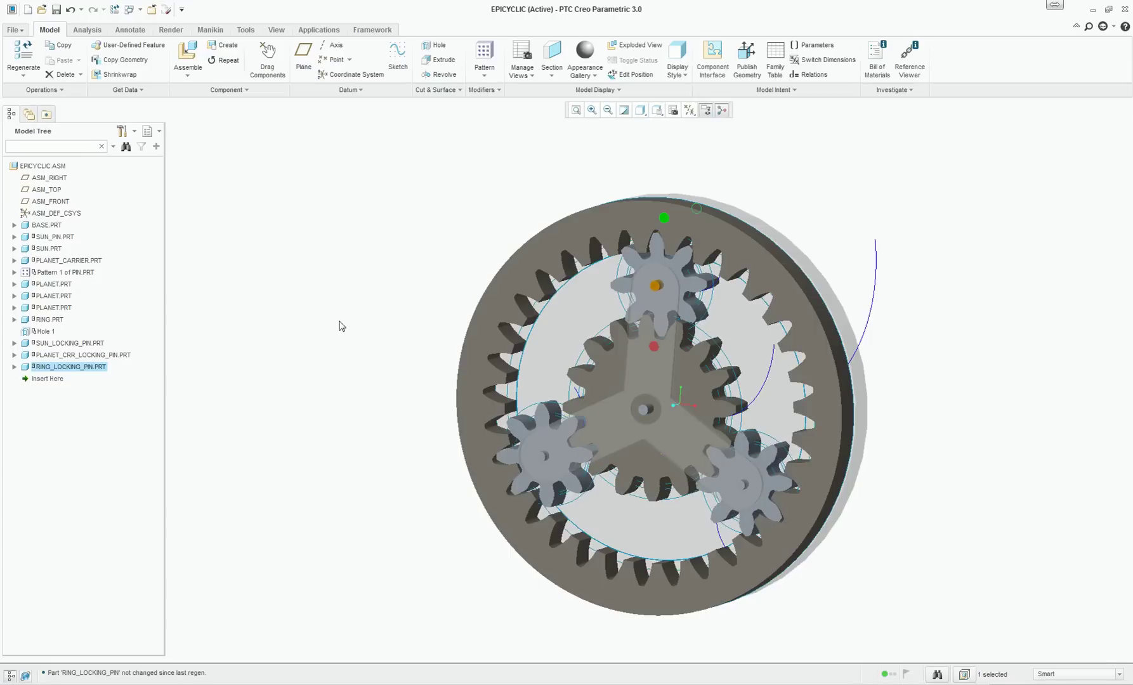
pyautogui.moveTo(361, 329)
pyautogui.mouseDown(button='middle')
pyautogui.moveTo(326, 318)
pyautogui.moveTo(357, 314)
pyautogui.moveTo(347, 311)
pyautogui.moveTo(272, 312)
pyautogui.moveTo(357, 312)
pyautogui.mouseUp(button='middle')
pyautogui.click(66, 344)
pyautogui.rightClick(66, 345)
pyautogui.click(259, 299)
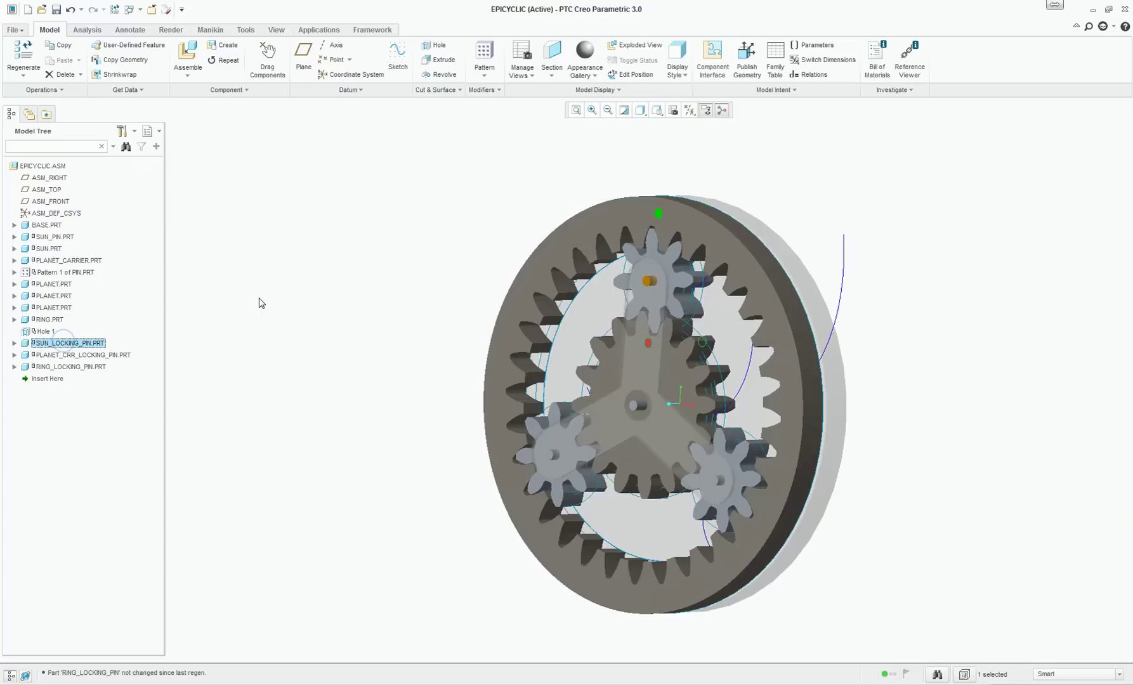
pyautogui.keyDown('ctrl'); pyautogui.click(76, 367); pyautogui.keyUp('ctrl')
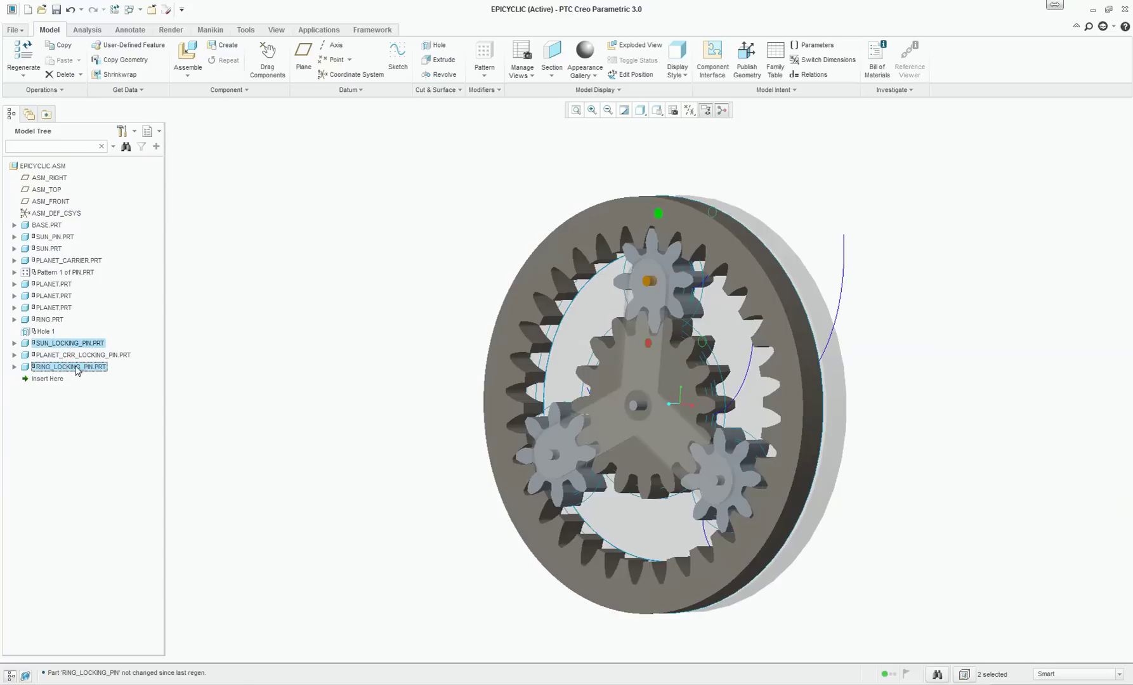
pyautogui.rightClick(76, 370)
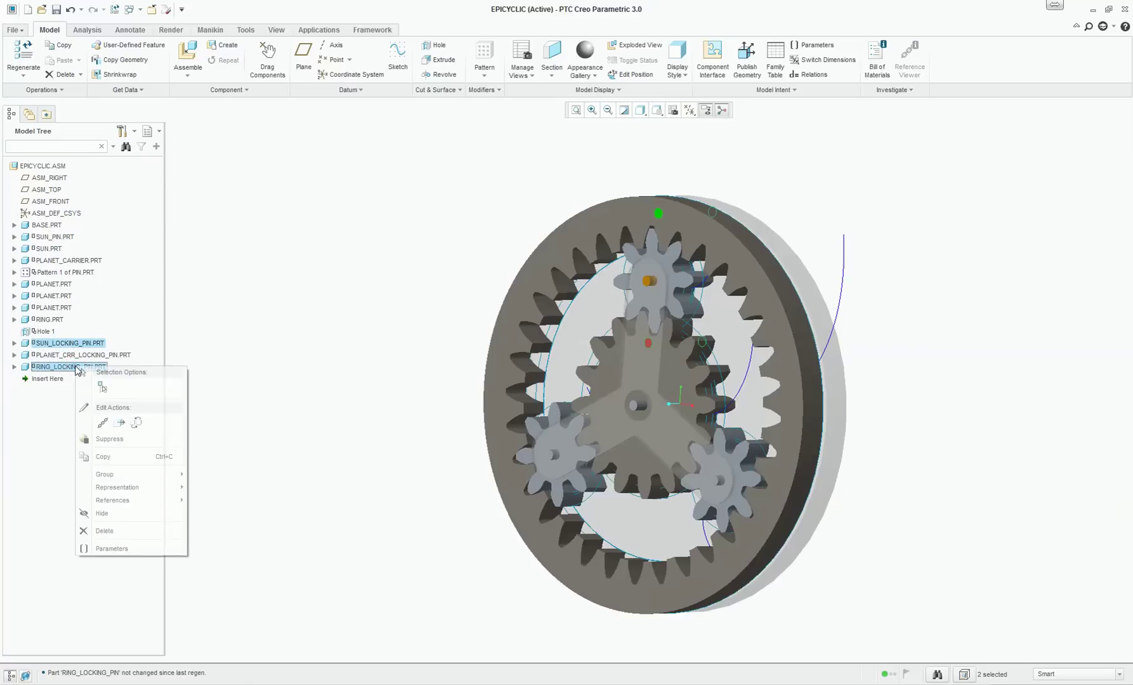
pyautogui.click(117, 443)
pyautogui.click(536, 361)
pyautogui.moveTo(317, 331)
pyautogui.mouseDown(button='middle')
pyautogui.moveTo(348, 314)
pyautogui.moveTo(356, 326)
pyautogui.moveTo(241, 342)
pyautogui.moveTo(341, 332)
pyautogui.mouseUp(button='middle')
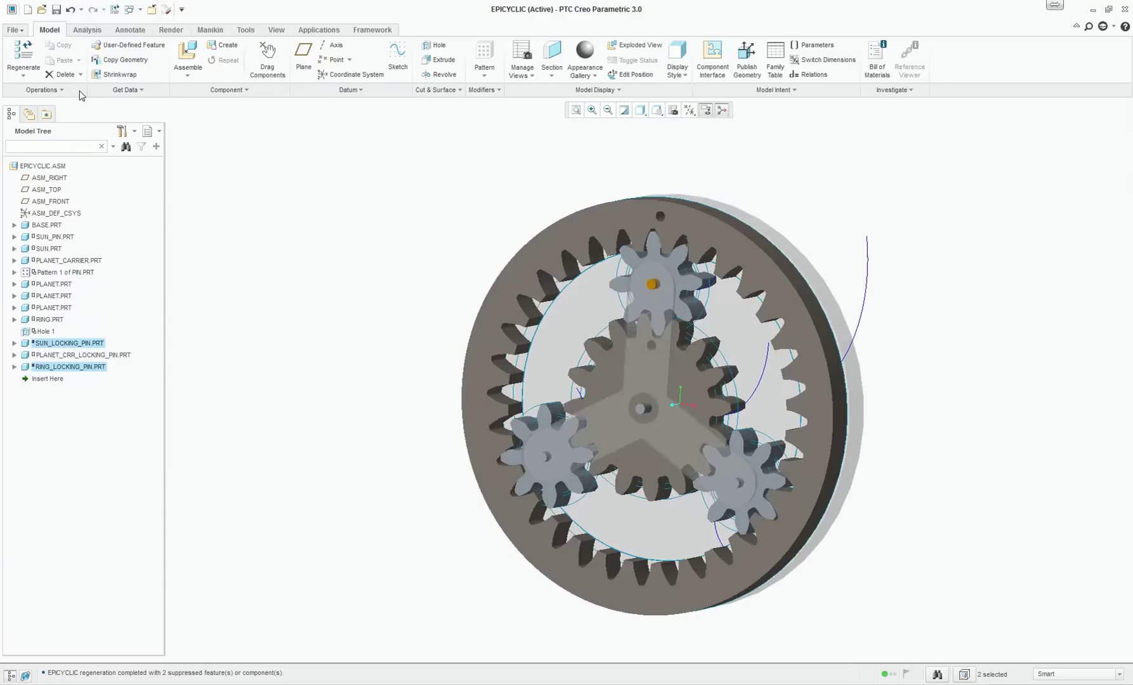
# - Demonstrate the locked-carrier motion with Drag Components by rotating the sun gear and then the ring gear
pyautogui.click(268, 58)
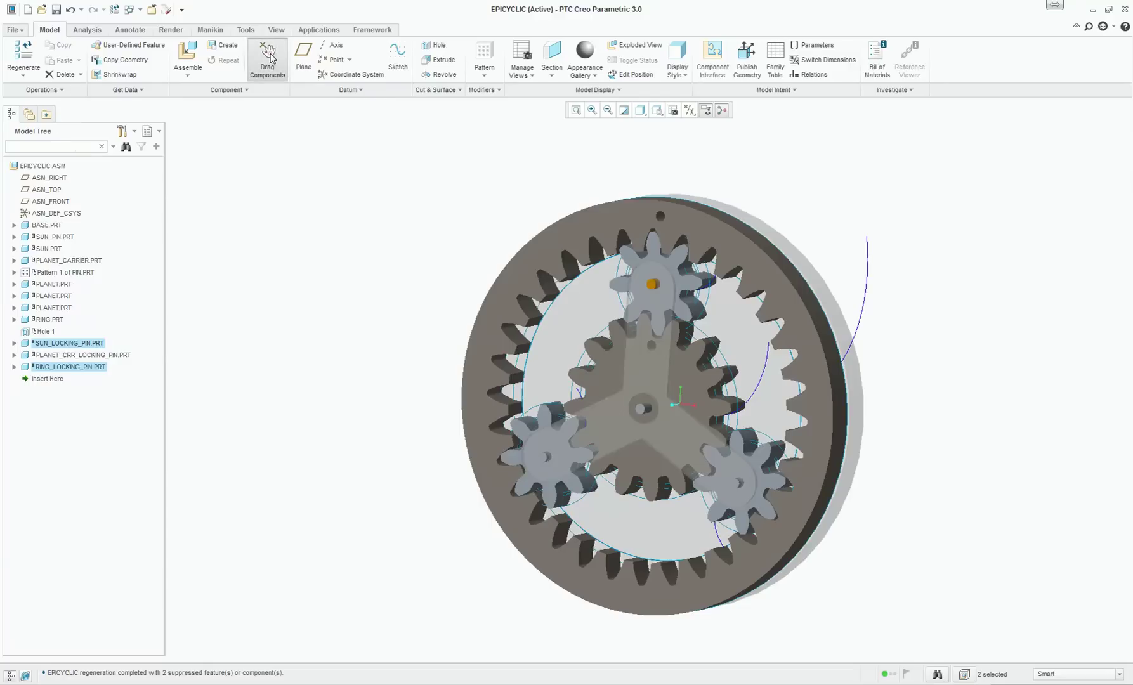
pyautogui.click(683, 368)
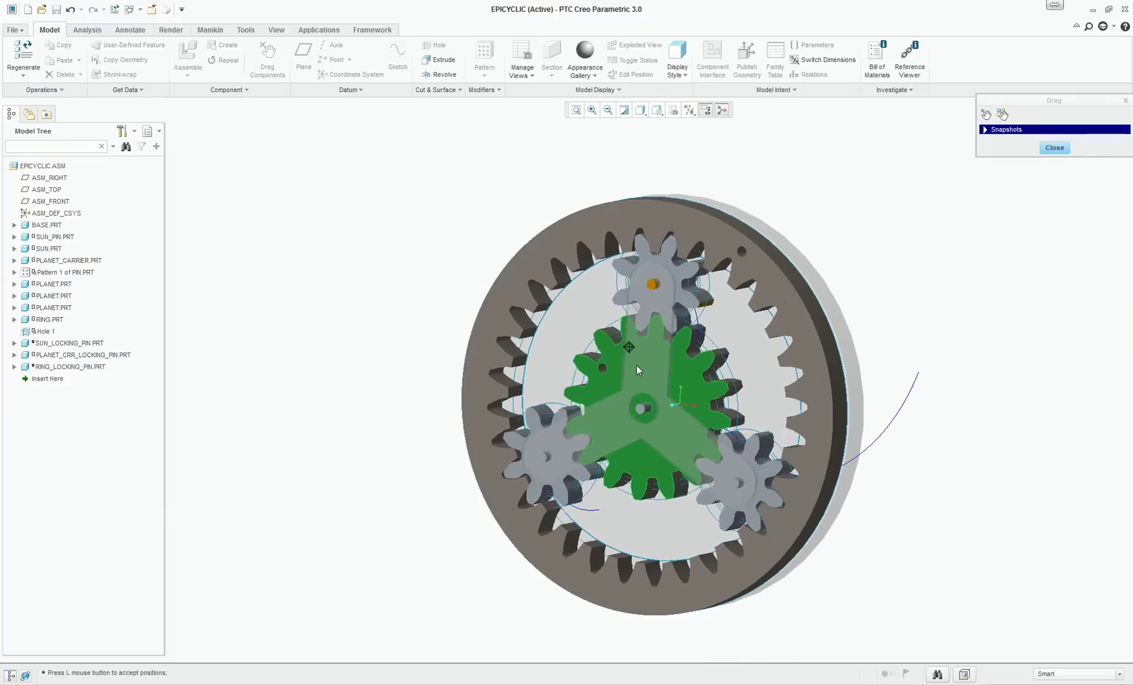
pyautogui.click(677, 364)
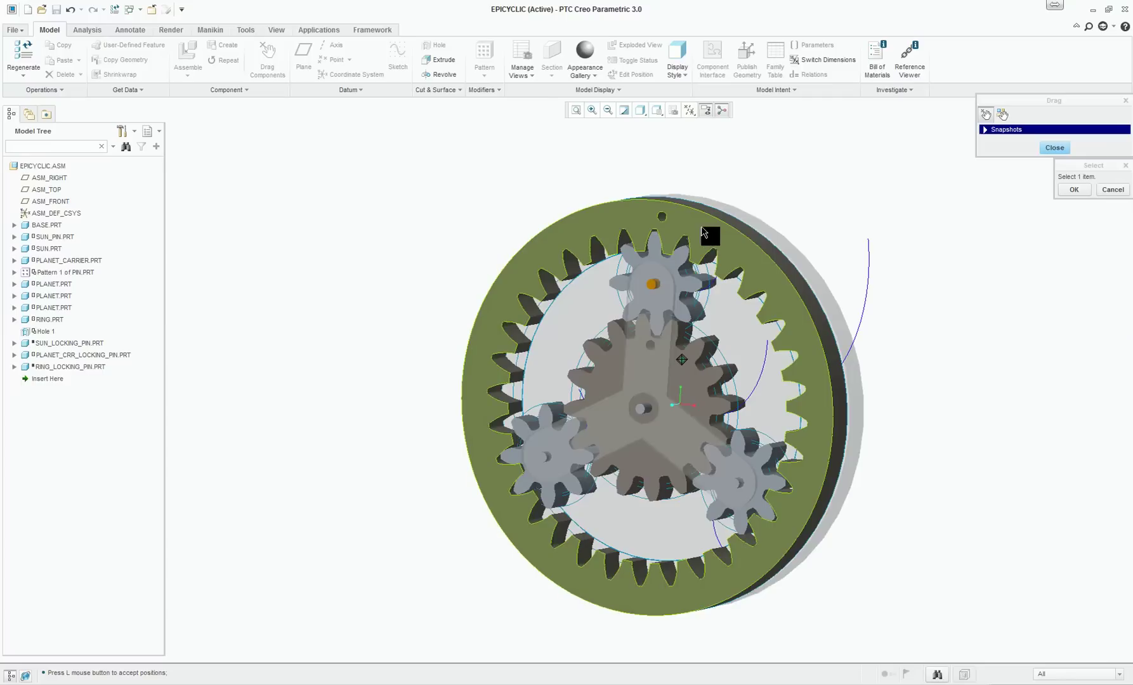
pyautogui.click(676, 215)
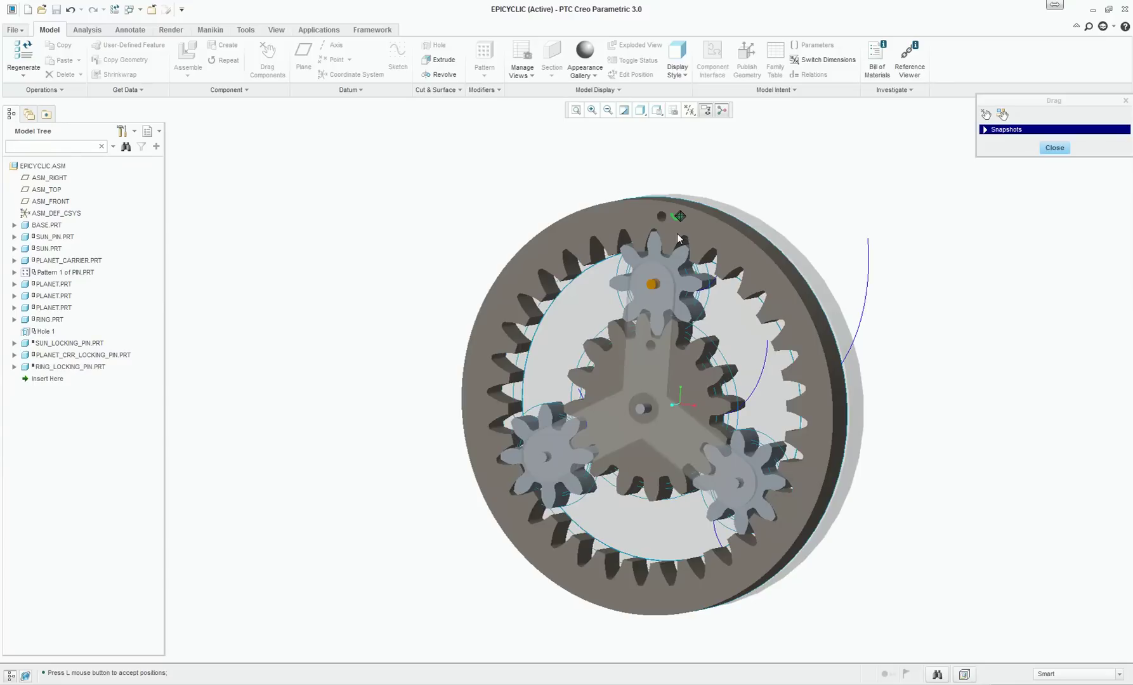
pyautogui.click(677, 233)
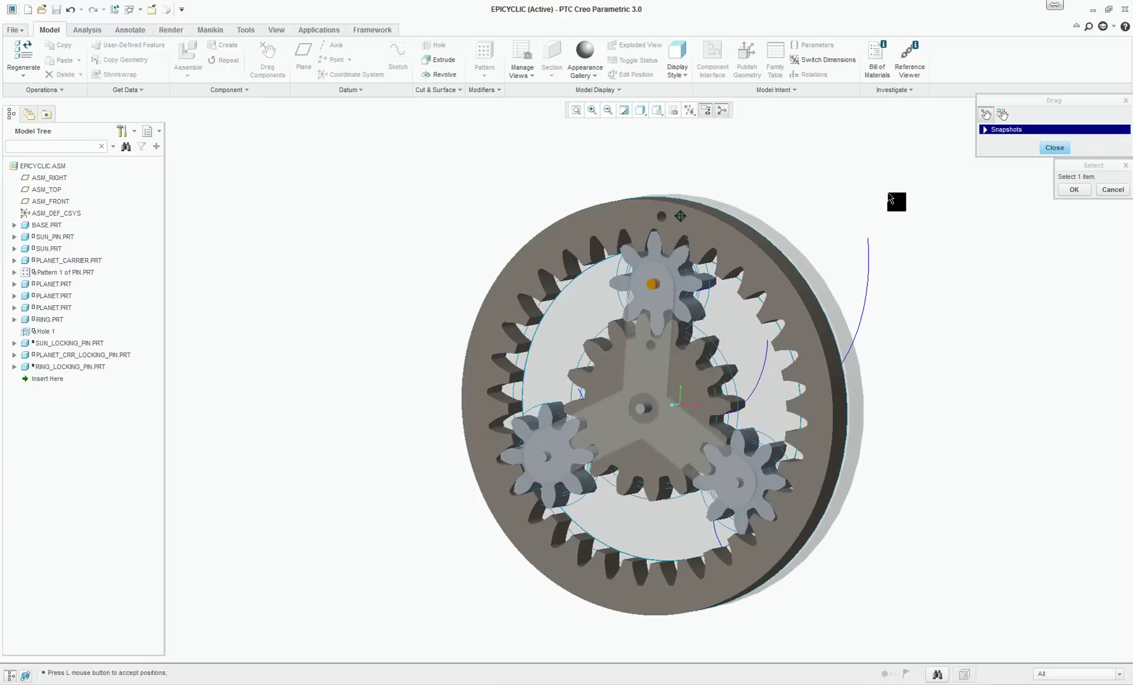
pyautogui.click(1059, 148)
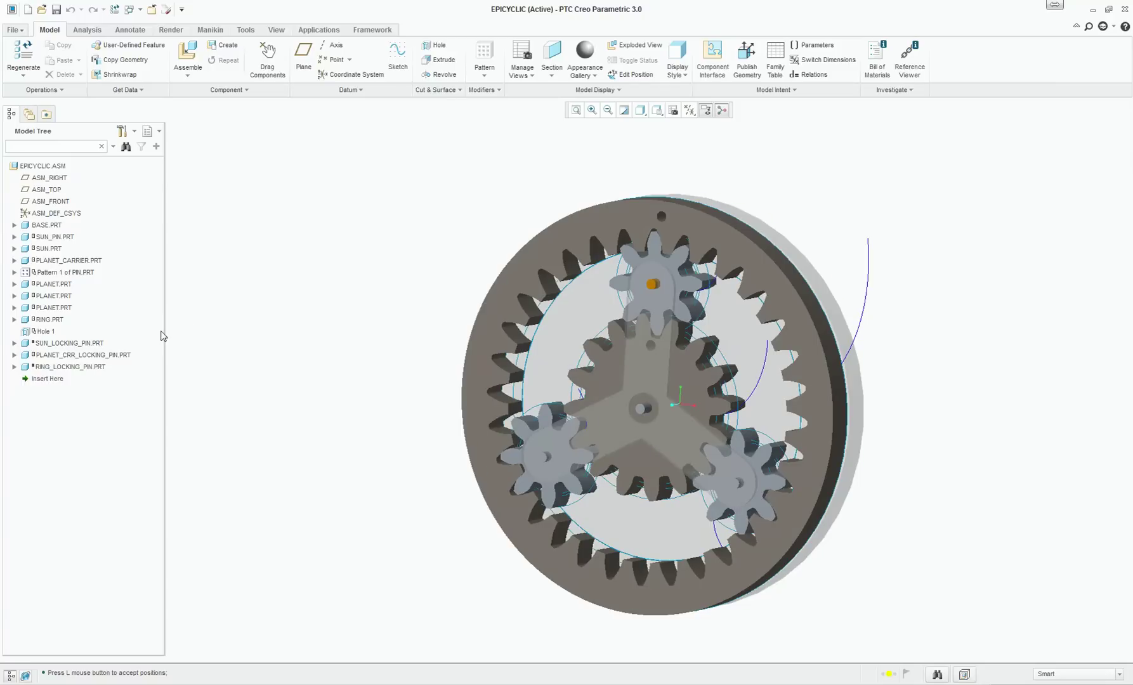
# - Resume the suppressed SUN_LOCKING_PIN.PRT and RING_LOCKING_PIN.PRT in the assembly and inspect the locking pins
pyautogui.moveTo(271, 342)
pyautogui.mouseDown(button='middle')
pyautogui.moveTo(235, 332)
pyautogui.moveTo(276, 335)
pyautogui.mouseUp(button='middle')
pyautogui.rightClick(64, 346)
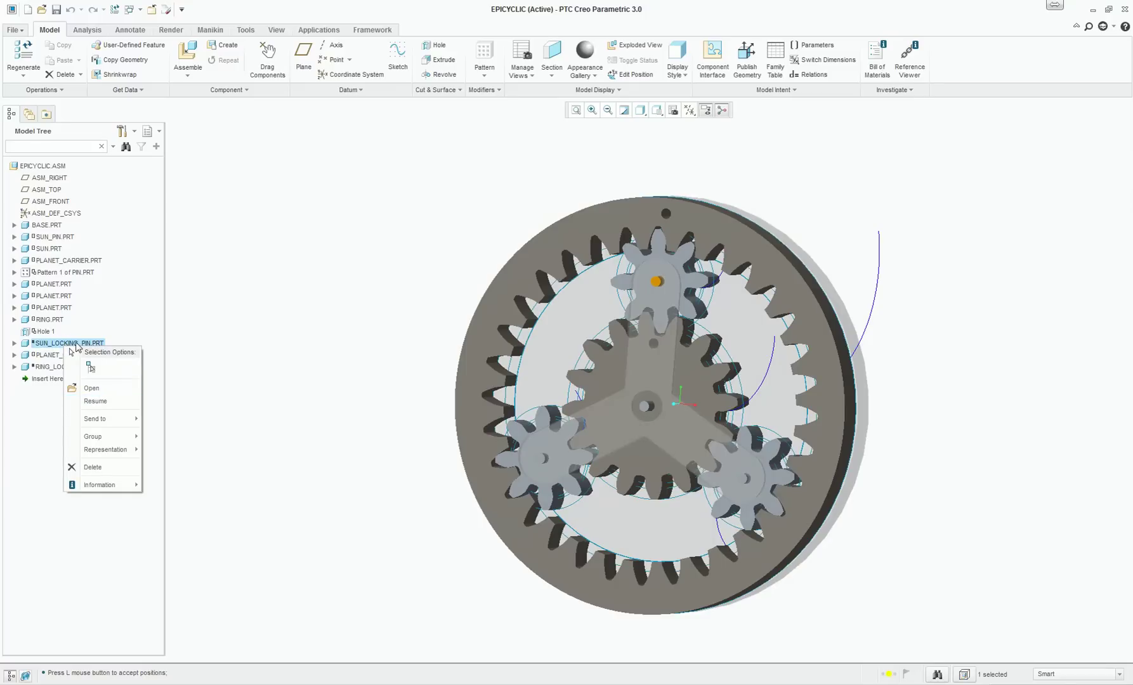
pyautogui.click(96, 401)
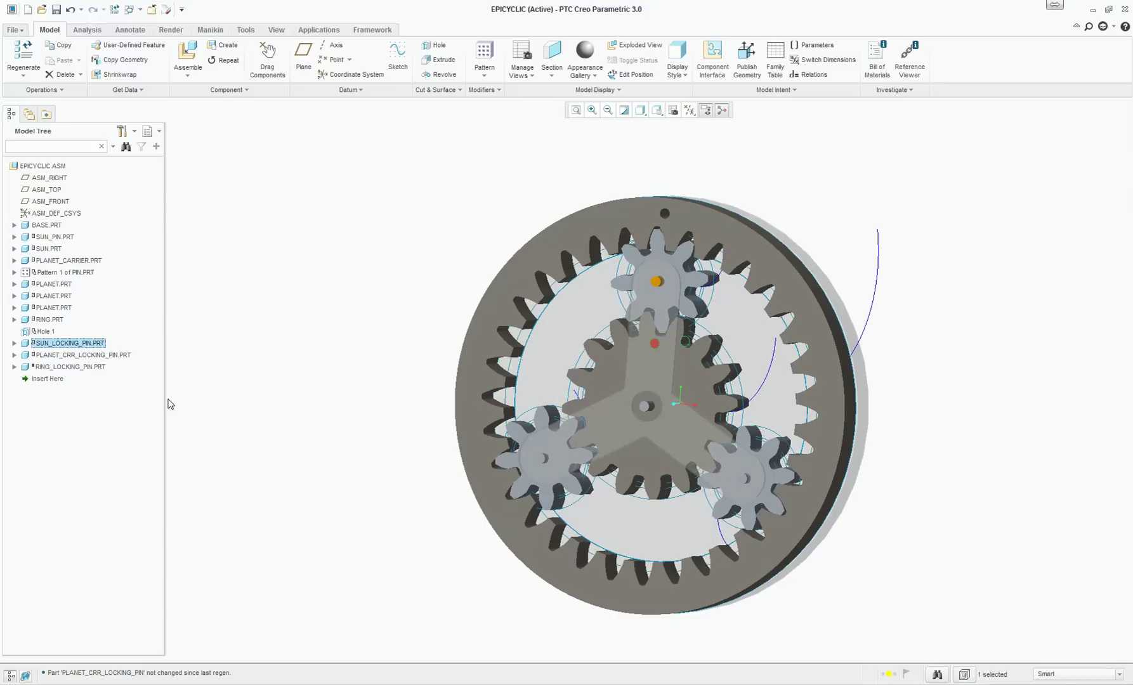
pyautogui.rightClick(79, 357)
pyautogui.press('Escape')
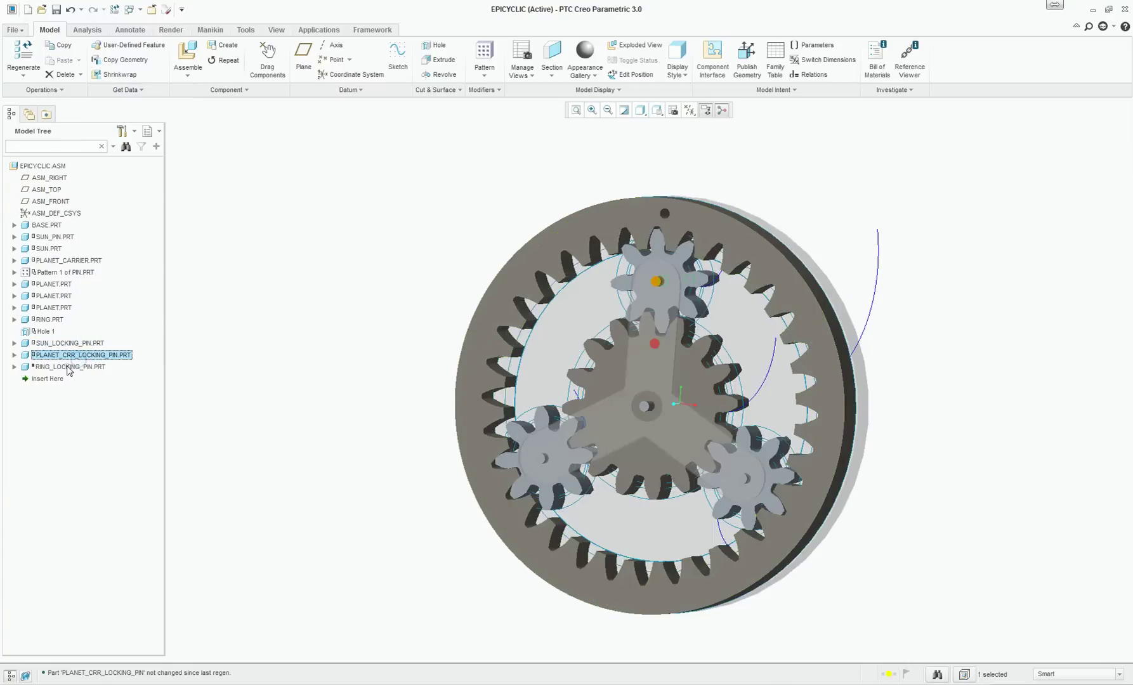
pyautogui.rightClick(69, 368)
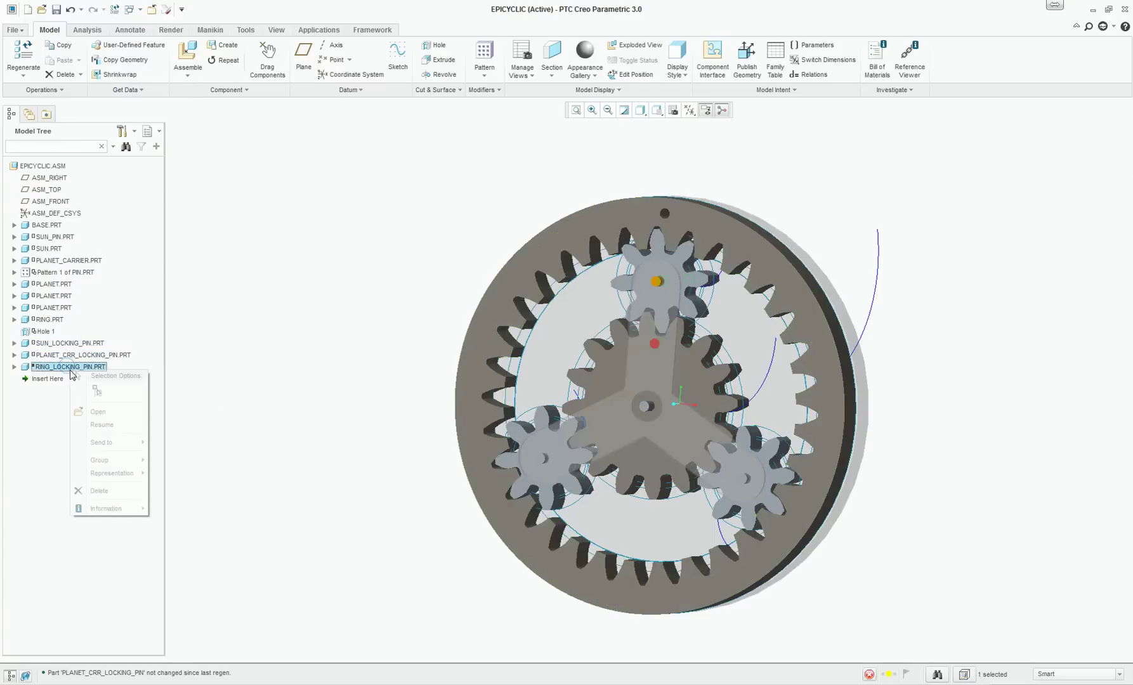
pyautogui.click(99, 425)
pyautogui.moveTo(283, 325); pyautogui.dragTo(313, 327, button='middle')
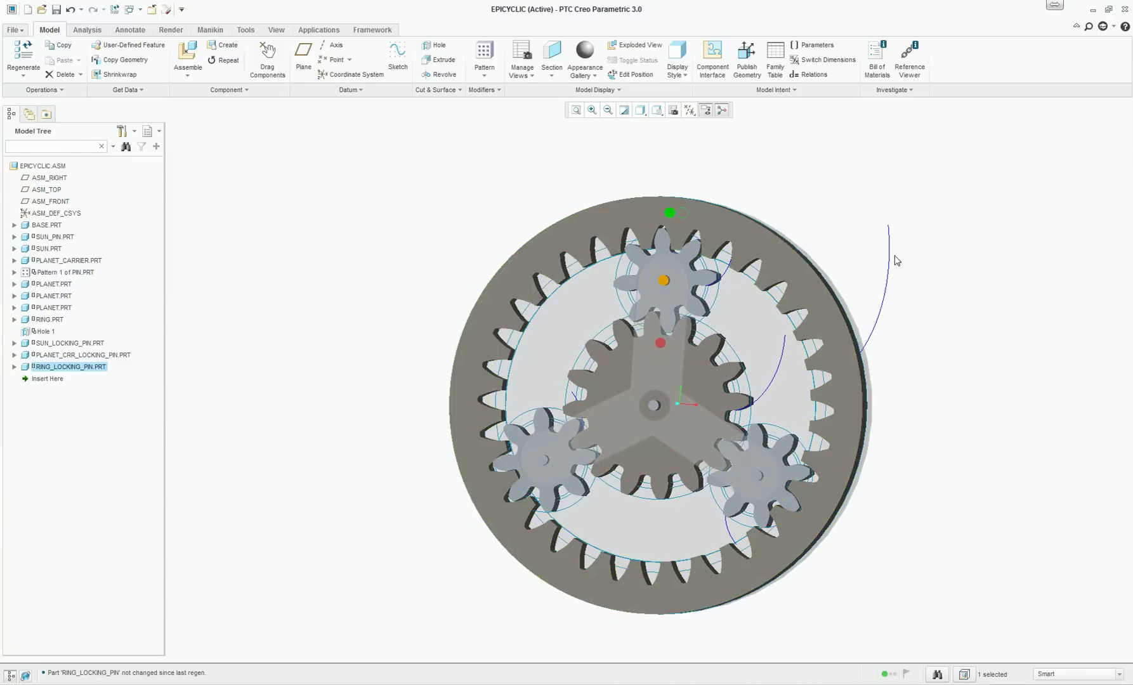
pyautogui.moveTo(923, 271)
pyautogui.mouseDown(button='middle')
pyautogui.moveTo(819, 280)
pyautogui.moveTo(920, 268)
pyautogui.moveTo(916, 282)
pyautogui.mouseUp(button='middle')
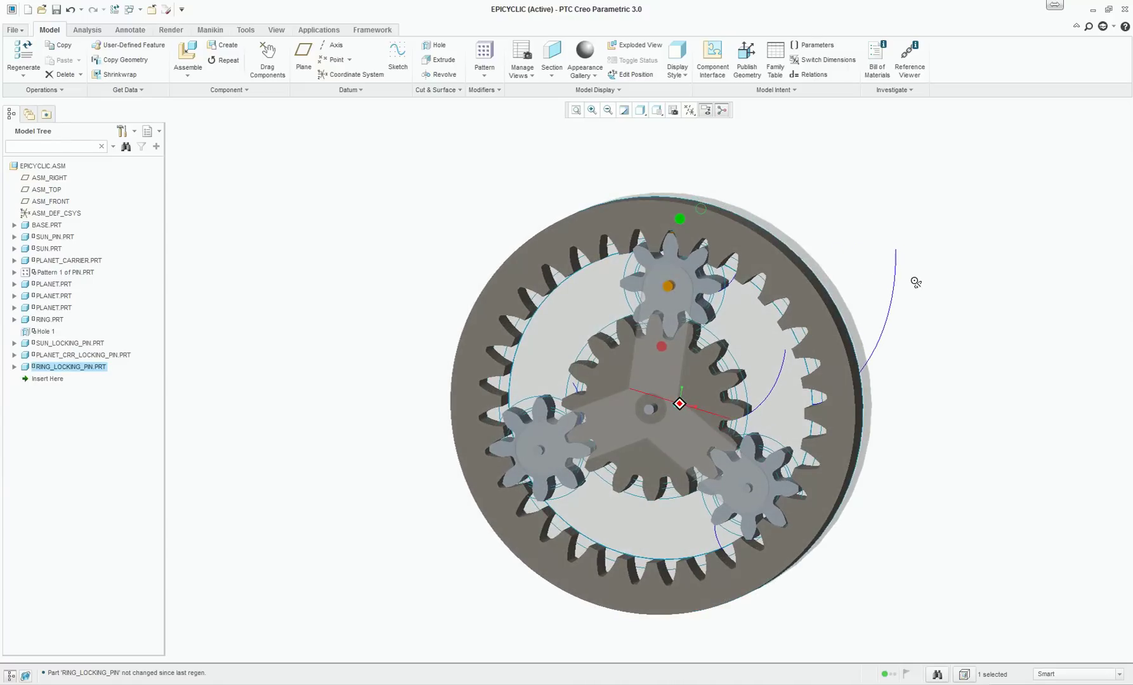
pyautogui.moveTo(325, 333)
pyautogui.mouseDown(button='middle')
pyautogui.moveTo(329, 306)
pyautogui.moveTo(326, 317)
pyautogui.moveTo(317, 298)
pyautogui.mouseUp(button='middle')
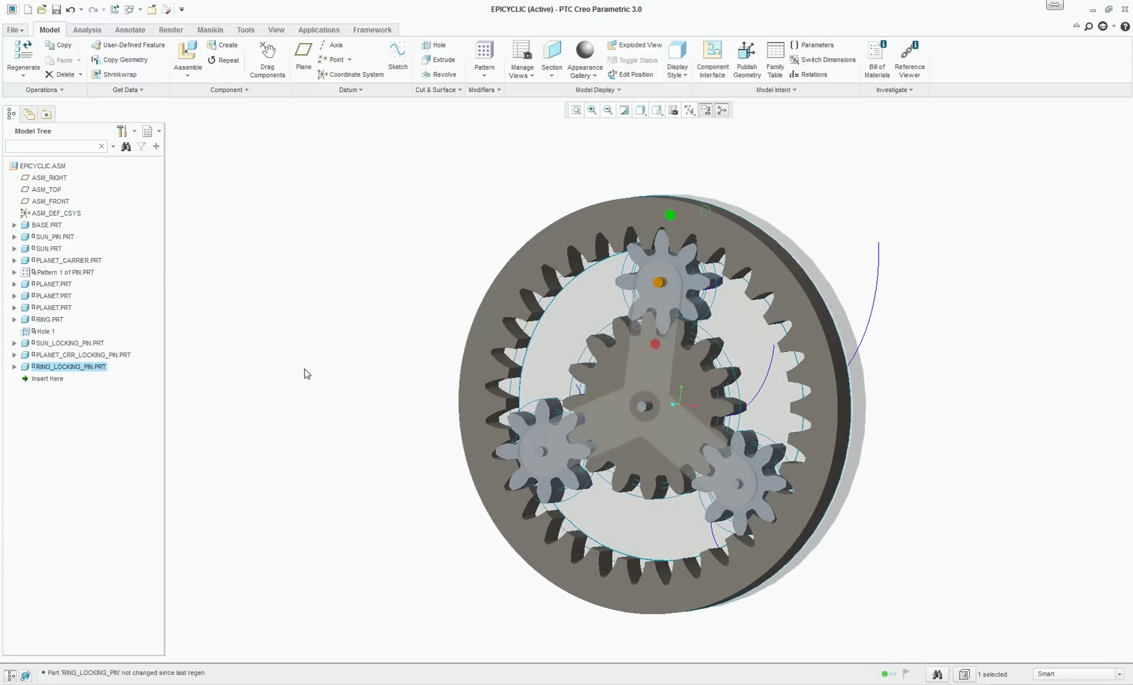
# - Switch to the Excel workbook and compare the sun input with the ring output in Example 1's Stationary Carrier column
pyautogui.hotkey('alt', 'Tab')
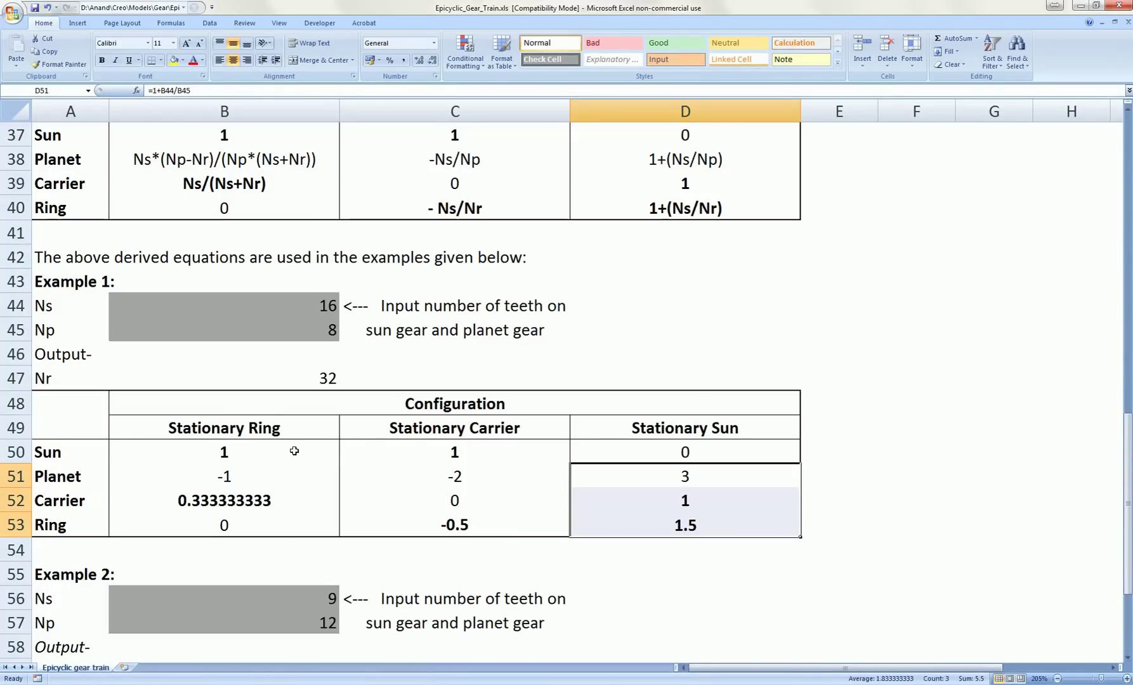
pyautogui.moveTo(449, 423); pyautogui.dragTo(451, 521)
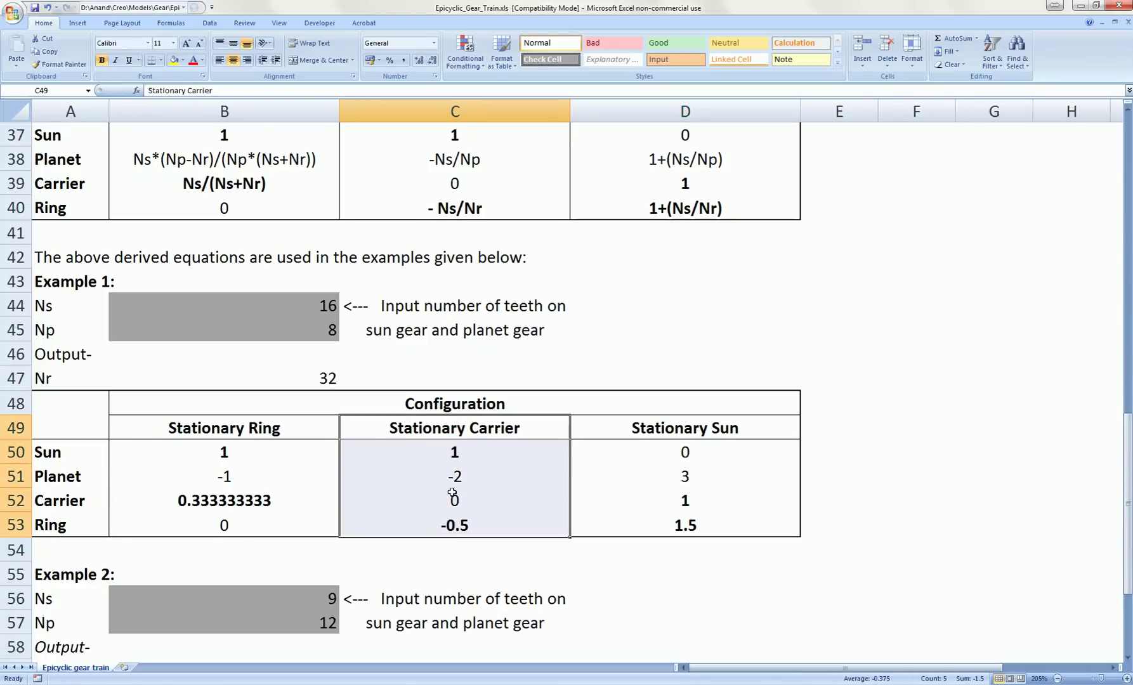
pyautogui.click(451, 452)
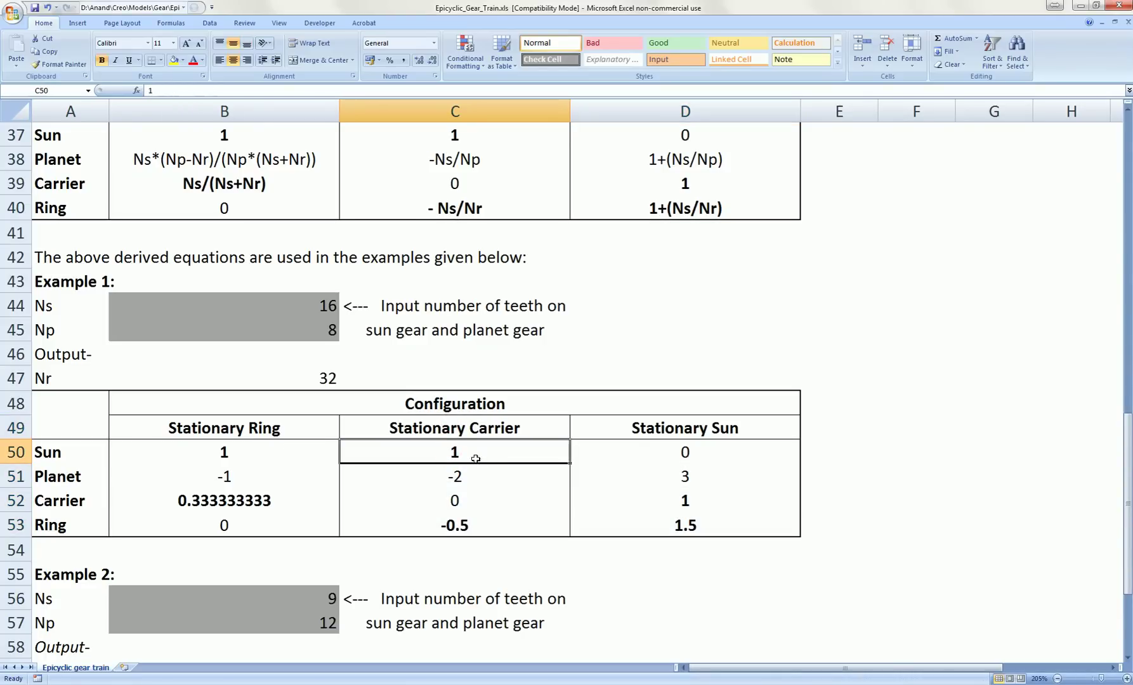
pyautogui.click(458, 525)
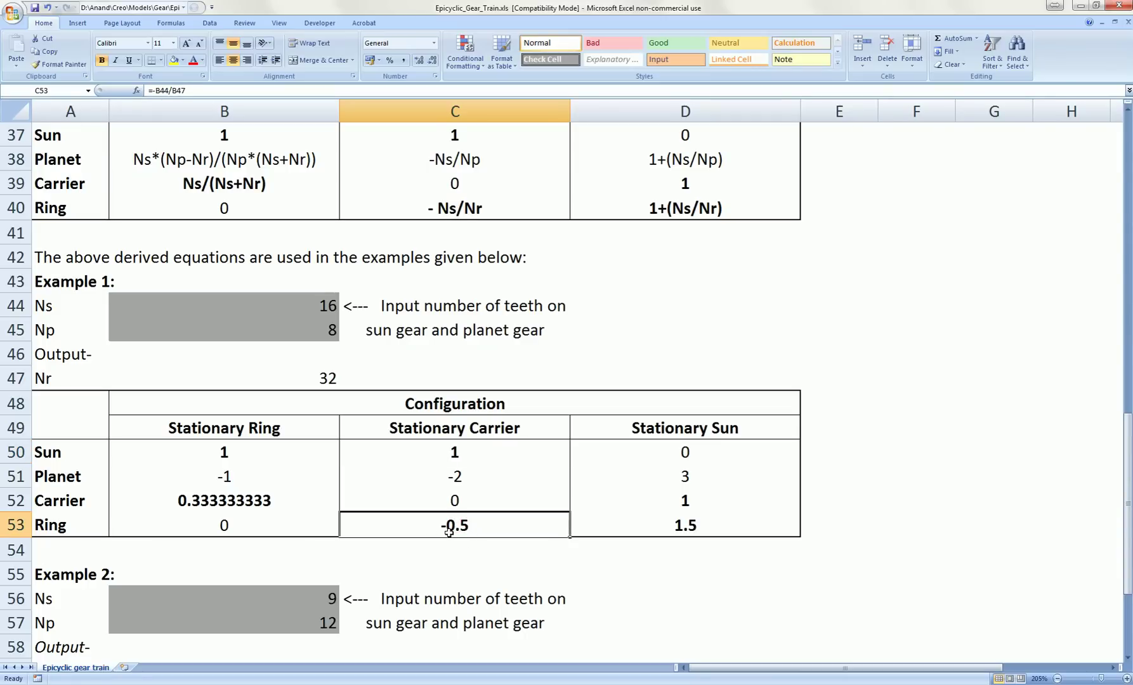
pyautogui.click(458, 453)
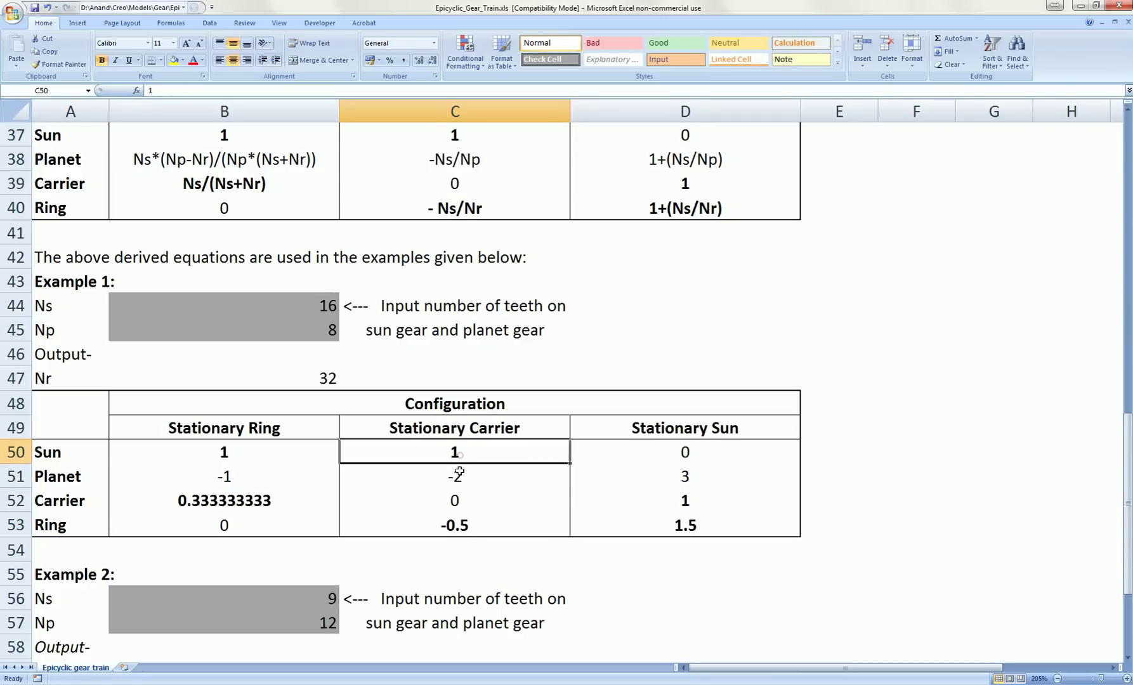
pyautogui.click(457, 523)
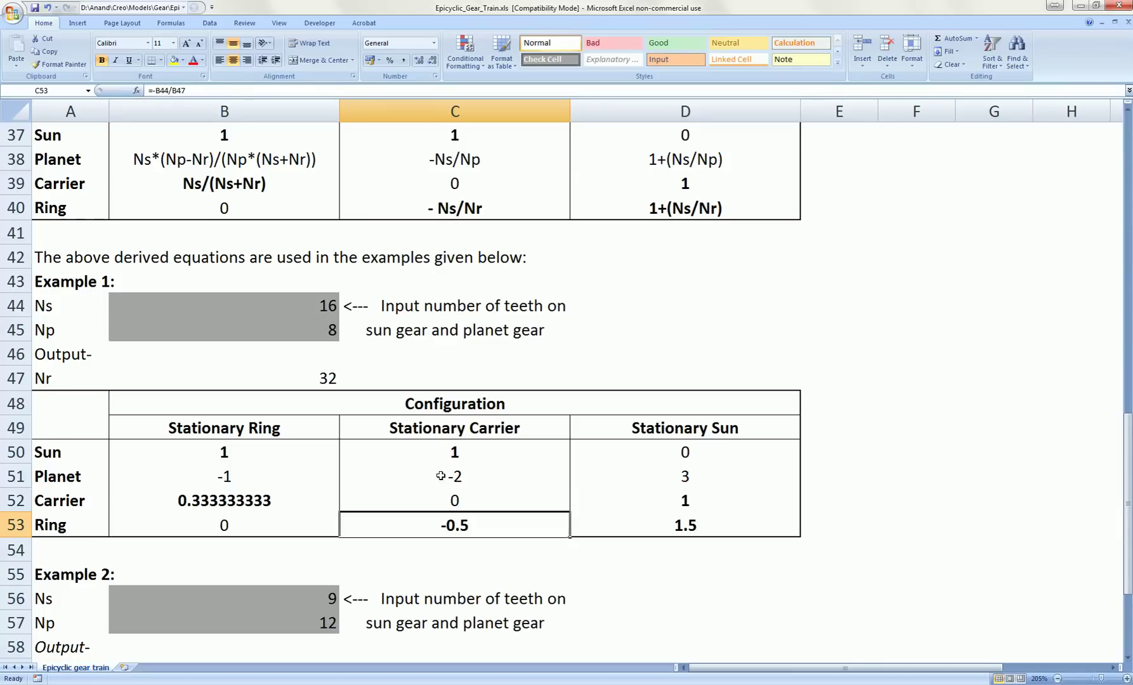
# - Examine the planet entry in Example 1's Stationary Carrier column, then recheck the sun-to-ring relation
pyautogui.click(459, 476)
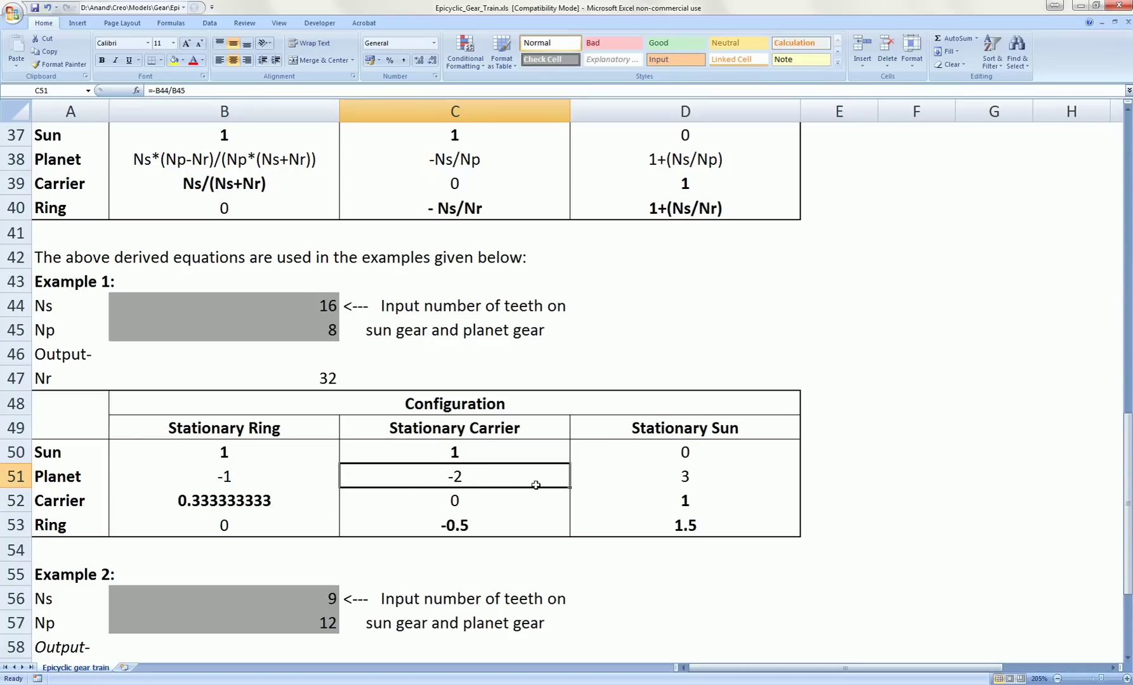
pyautogui.moveTo(491, 452); pyautogui.dragTo(489, 519)
pyautogui.moveTo(471, 452); pyautogui.dragTo(467, 521)
pyautogui.click(477, 454)
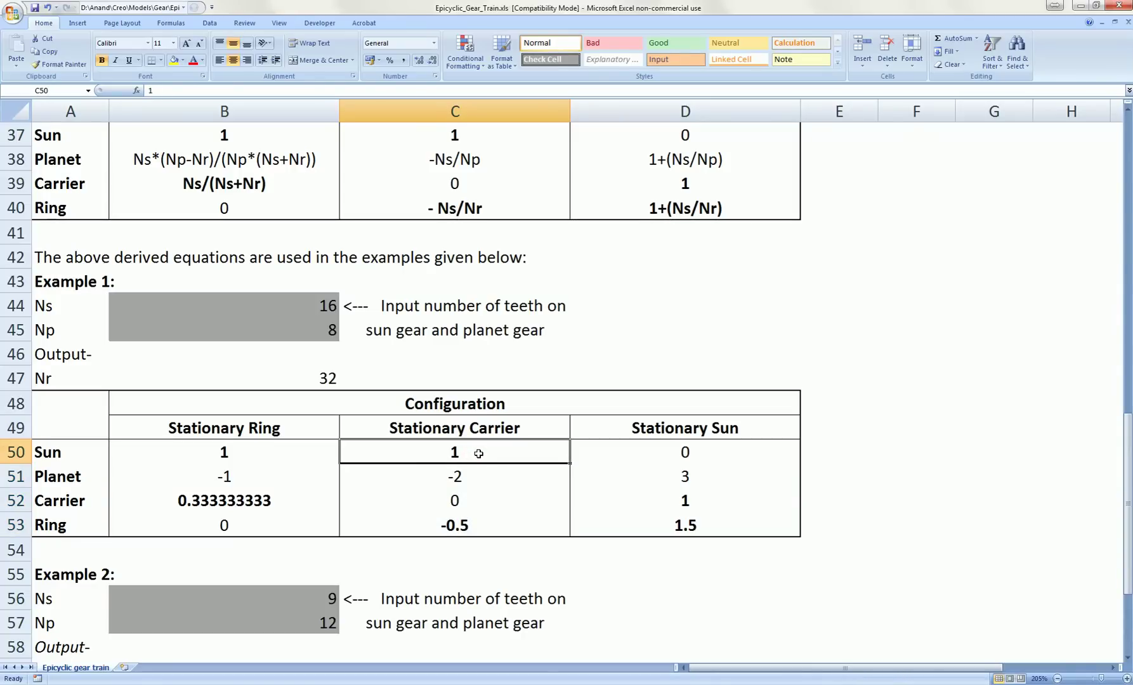
pyautogui.click(463, 524)
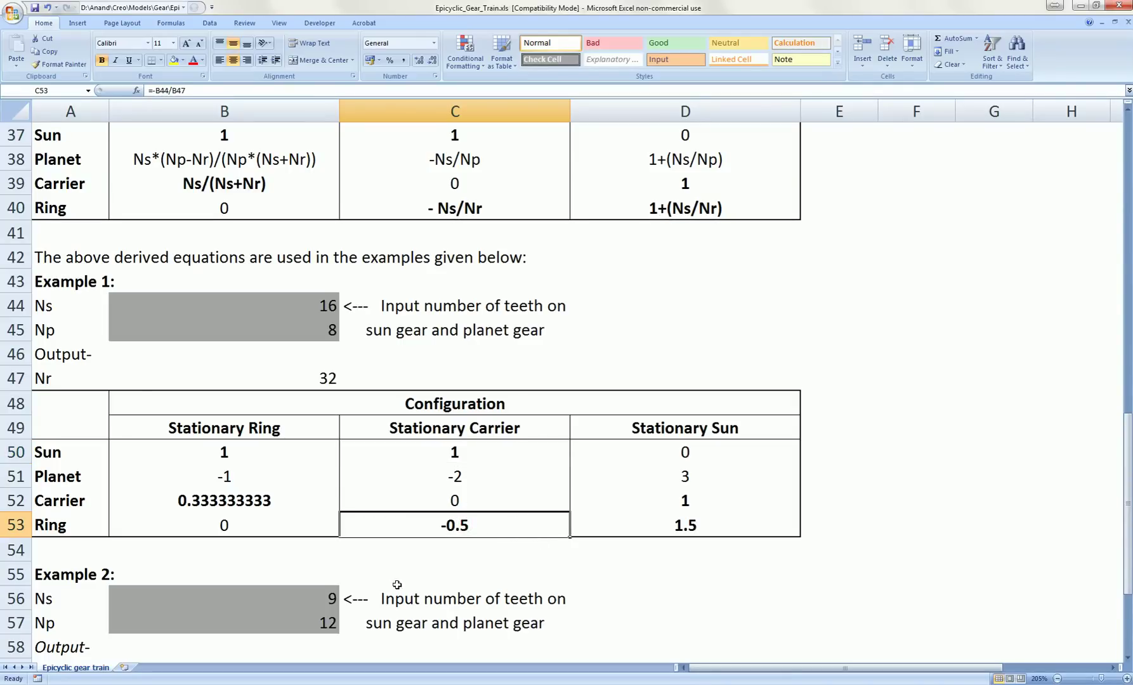
# - Switch back to Creo Parametric and suppress SUN_LOCKING_PIN.PRT and PLANET_CRR_LOCKING_PIN.PRT, leaving only the ring locked
pyautogui.hotkey('alt', 'Tab')
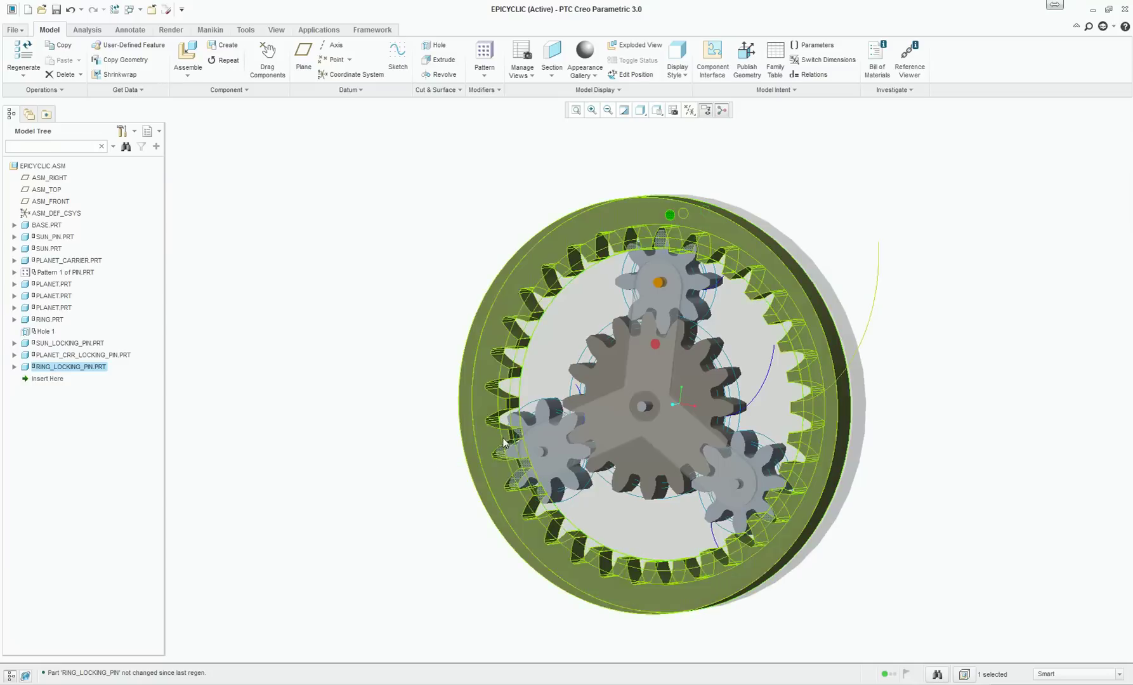
pyautogui.moveTo(346, 321)
pyautogui.mouseDown(button='middle')
pyautogui.moveTo(316, 306)
pyautogui.moveTo(352, 306)
pyautogui.moveTo(350, 318)
pyautogui.mouseUp(button='middle')
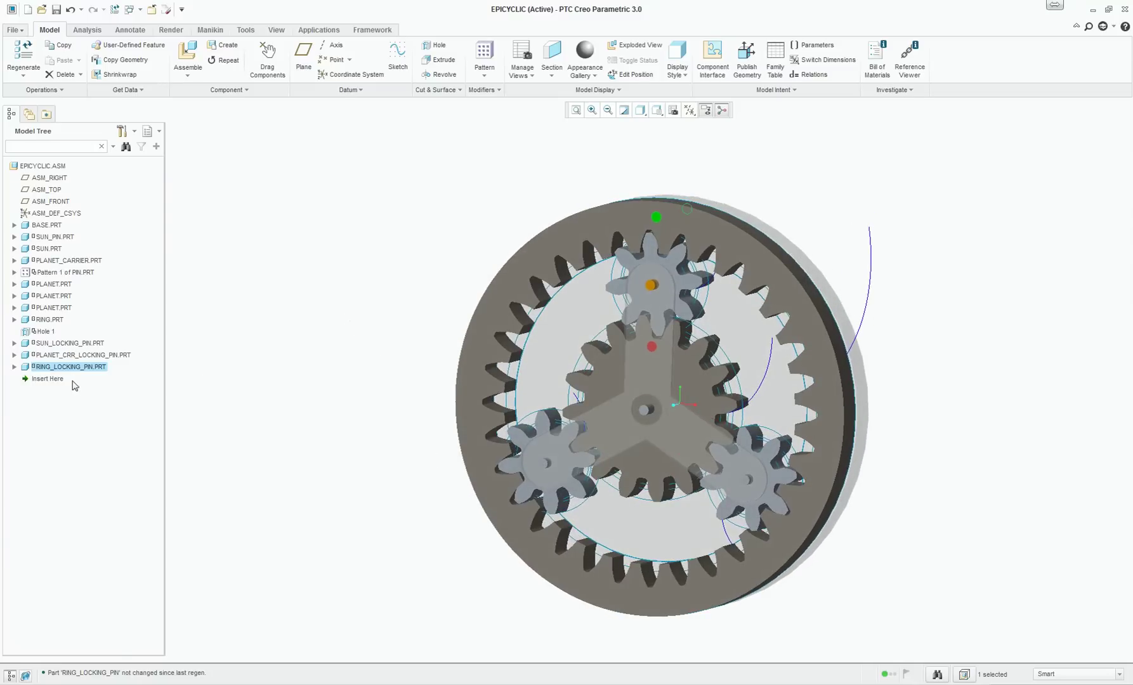
pyautogui.moveTo(284, 346); pyautogui.dragTo(260, 350, button='middle')
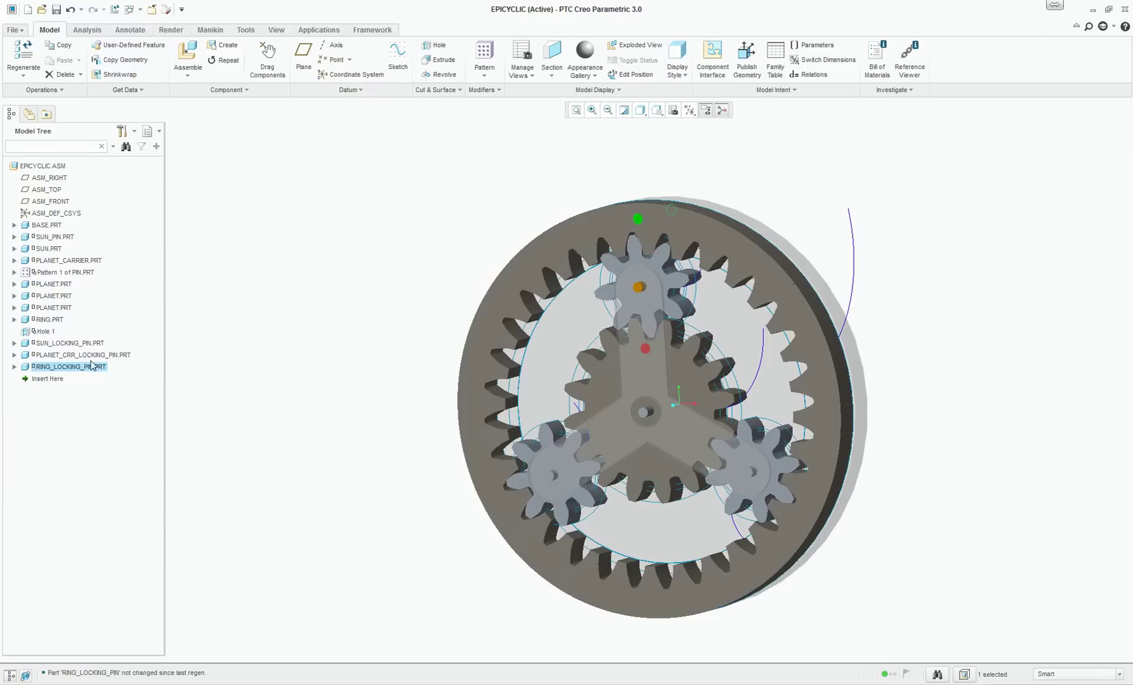
pyautogui.click(75, 344)
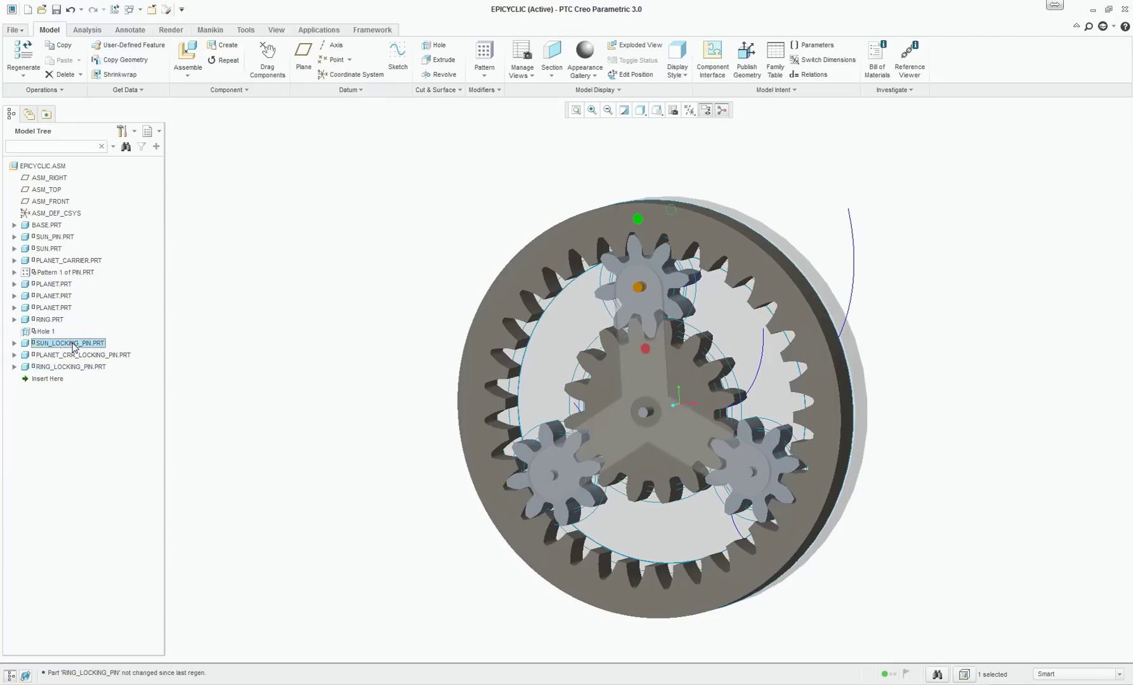
pyautogui.keyDown('ctrl'); pyautogui.click(81, 355); pyautogui.keyUp('ctrl')
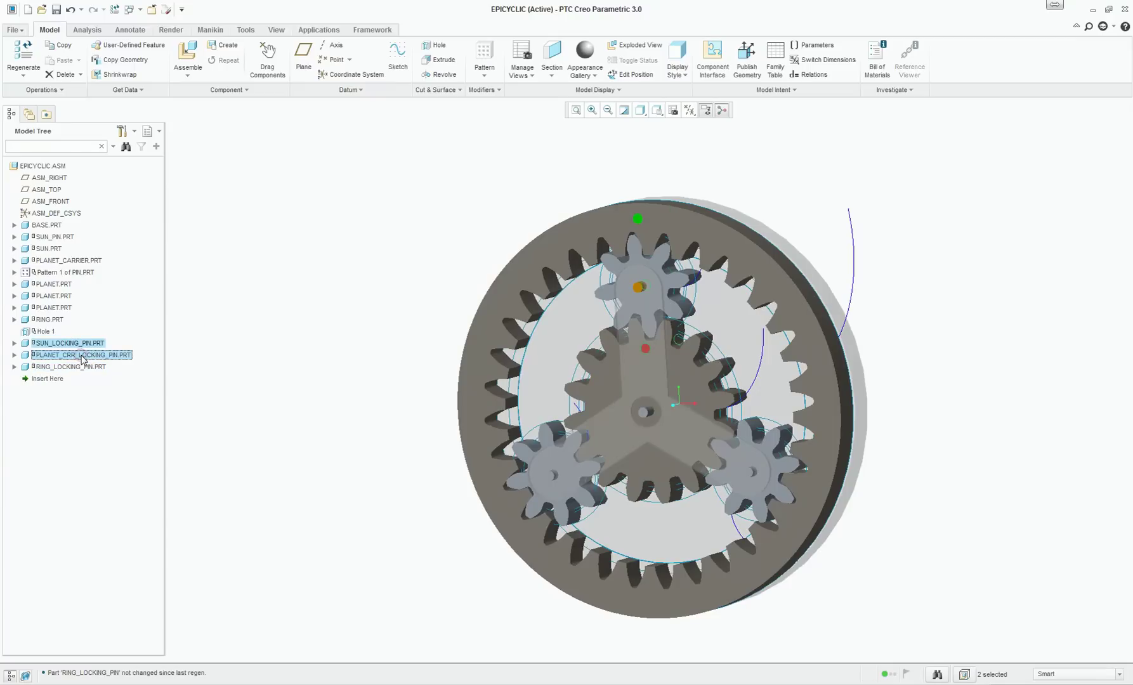
pyautogui.rightClick(83, 359)
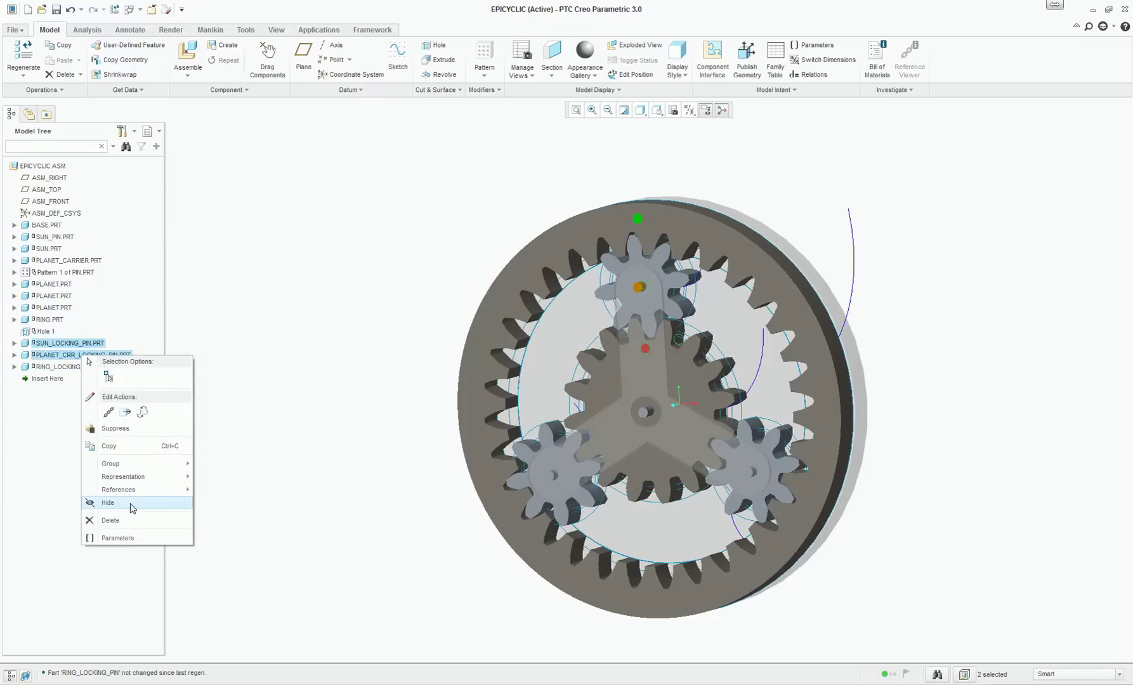
pyautogui.click(116, 429)
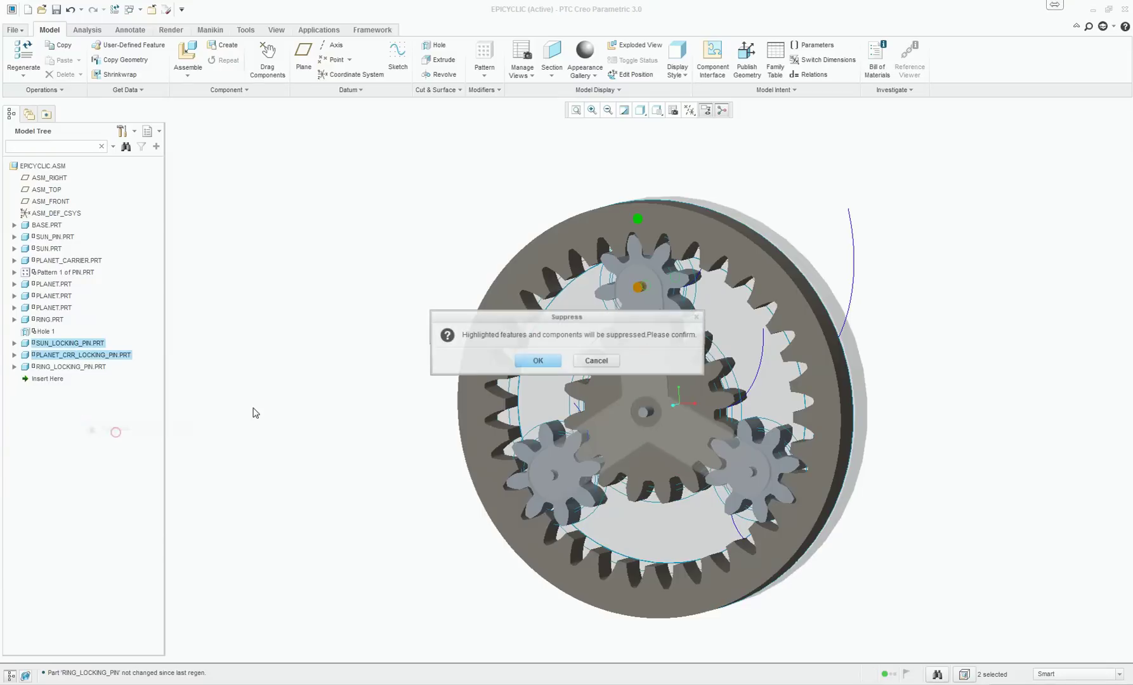
pyautogui.click(540, 363)
# - Demonstrate the locked-ring motion with Drag Components by rotating the sun gear and then the planet carrier near the upper planet
pyautogui.moveTo(403, 370)
pyautogui.mouseDown(button='middle')
pyautogui.moveTo(296, 372)
pyautogui.moveTo(416, 368)
pyautogui.mouseUp(button='middle')
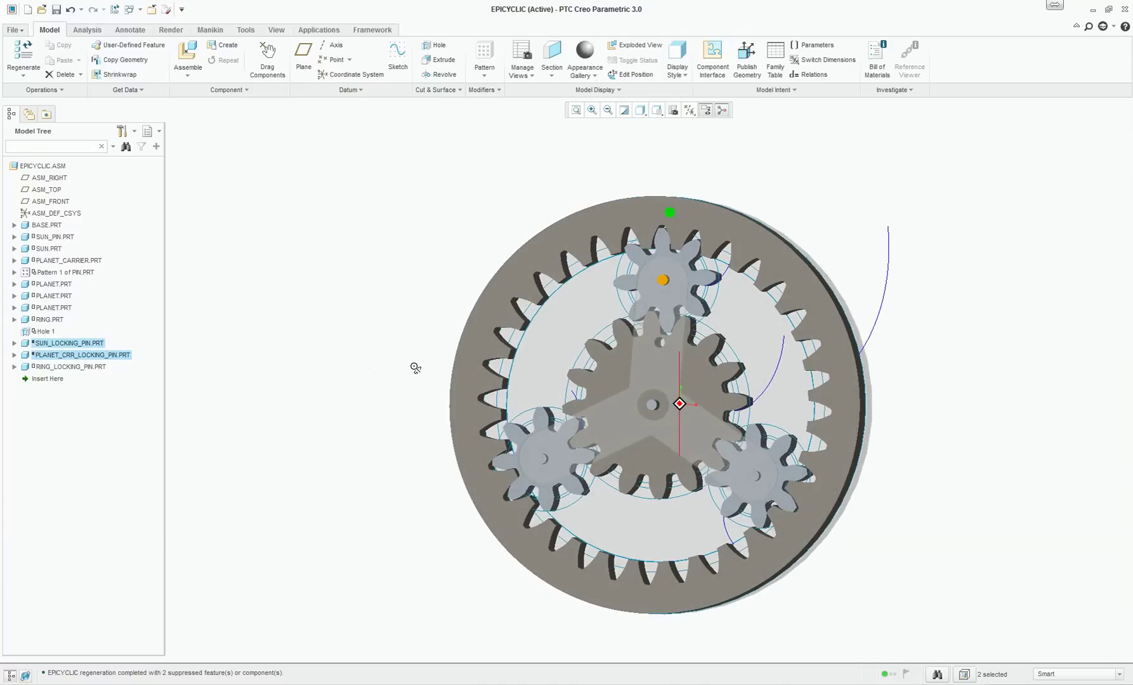
pyautogui.click(267, 59)
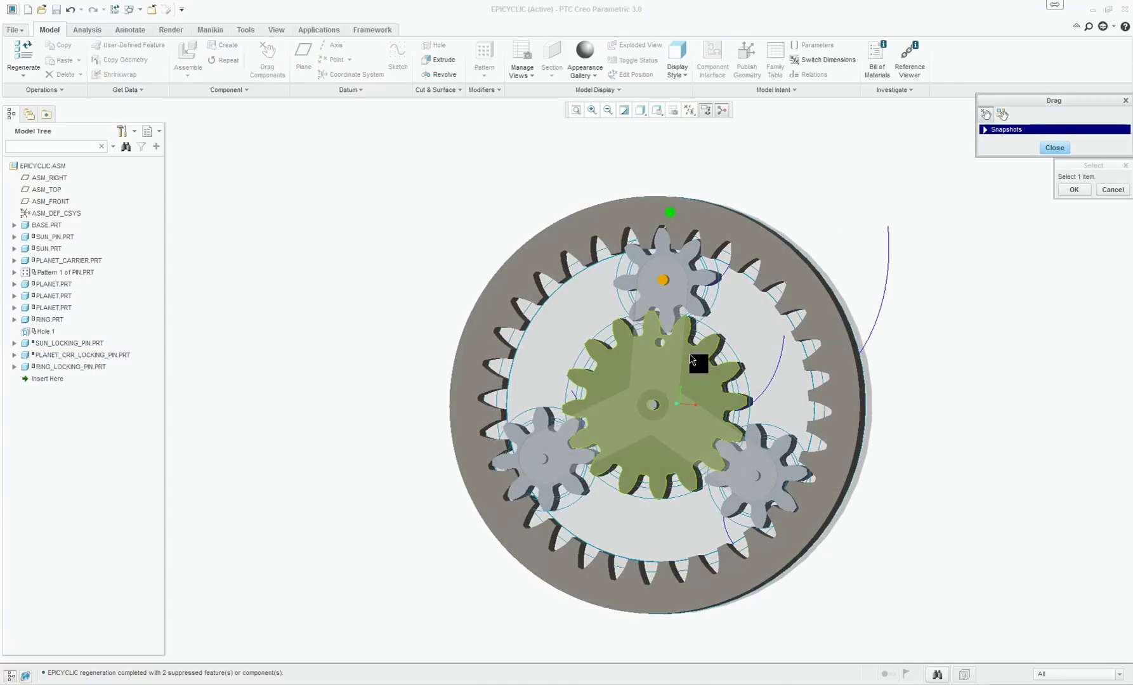
pyautogui.click(690, 356)
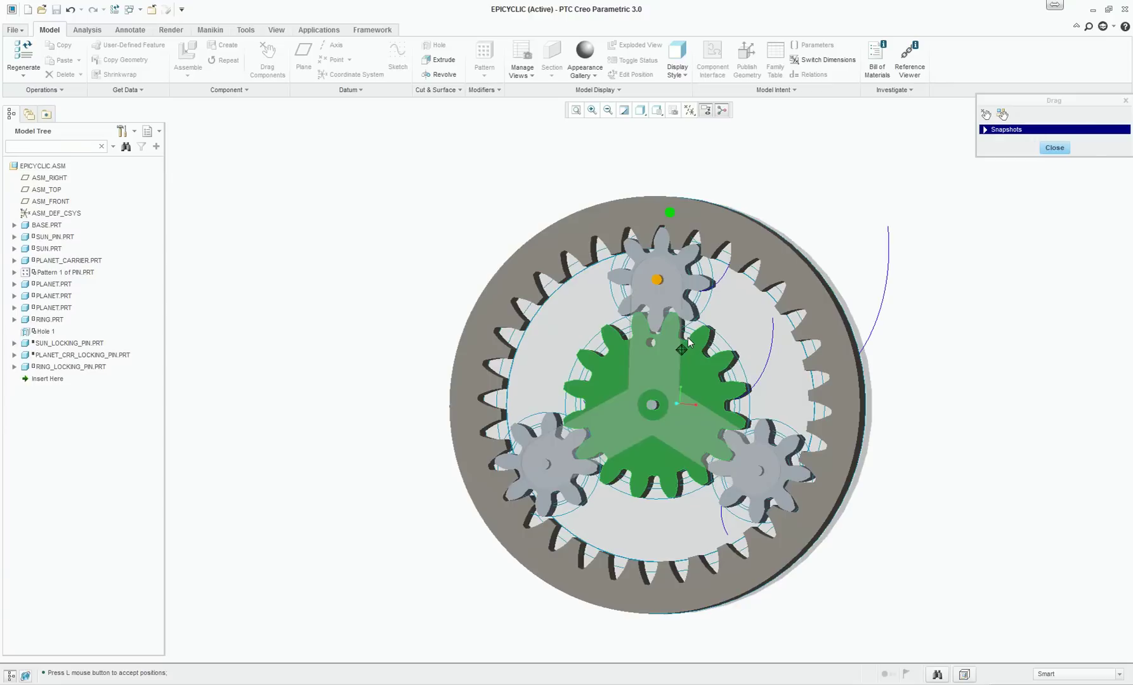
pyautogui.click(690, 343)
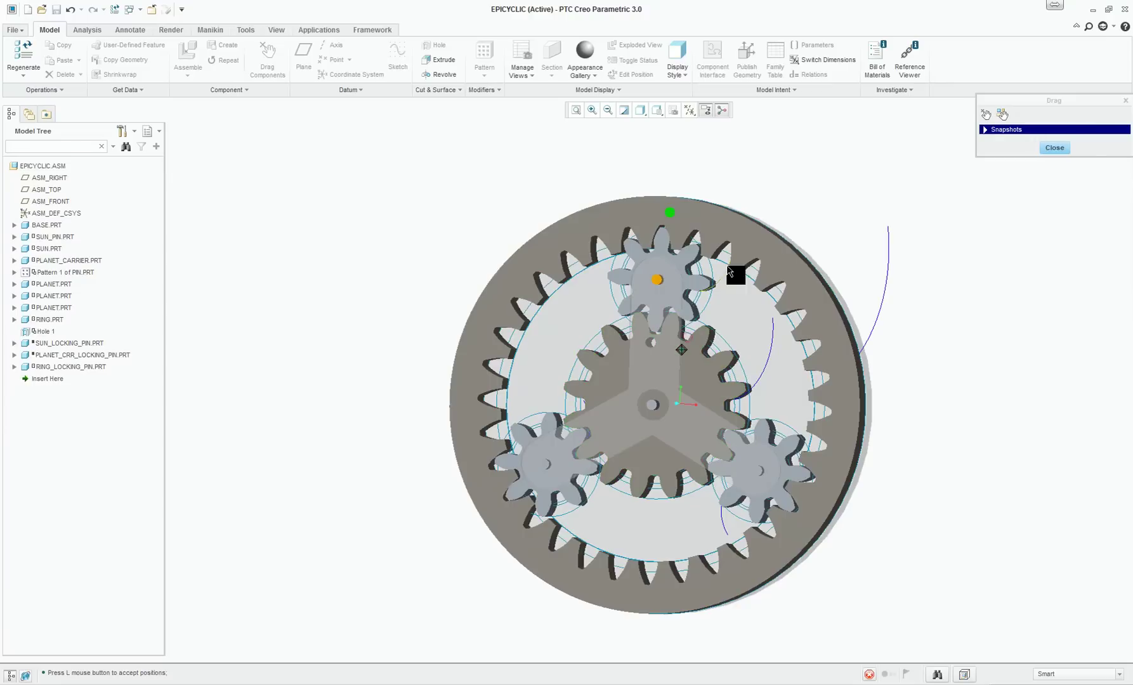
pyautogui.click(672, 278)
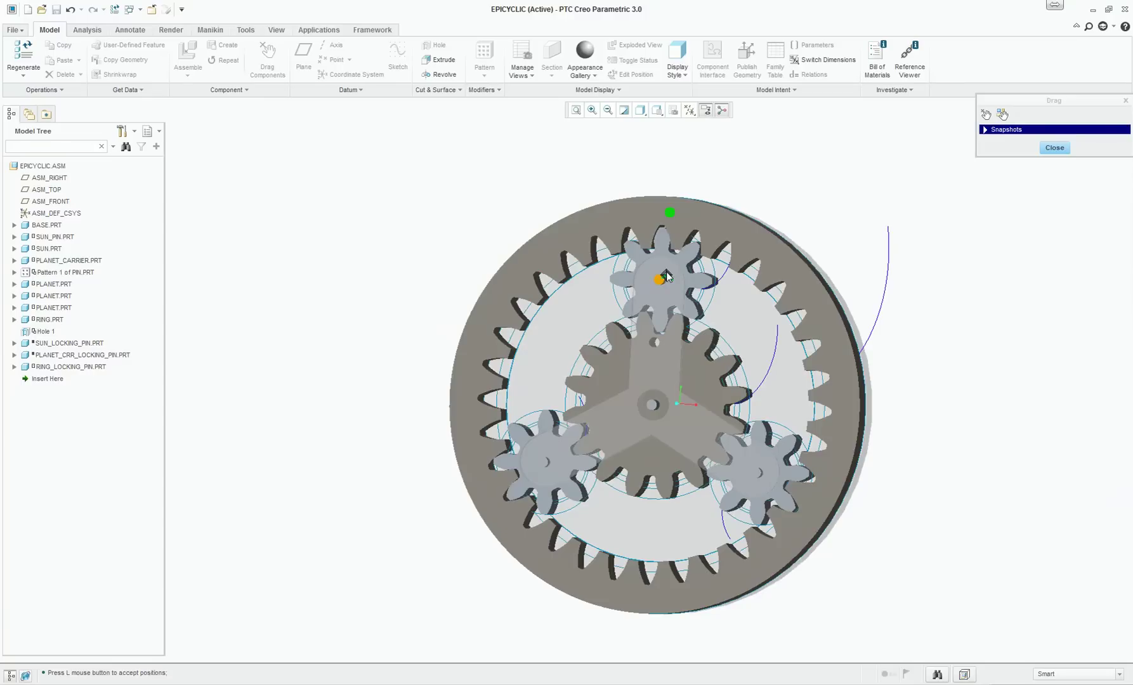
pyautogui.click(666, 273)
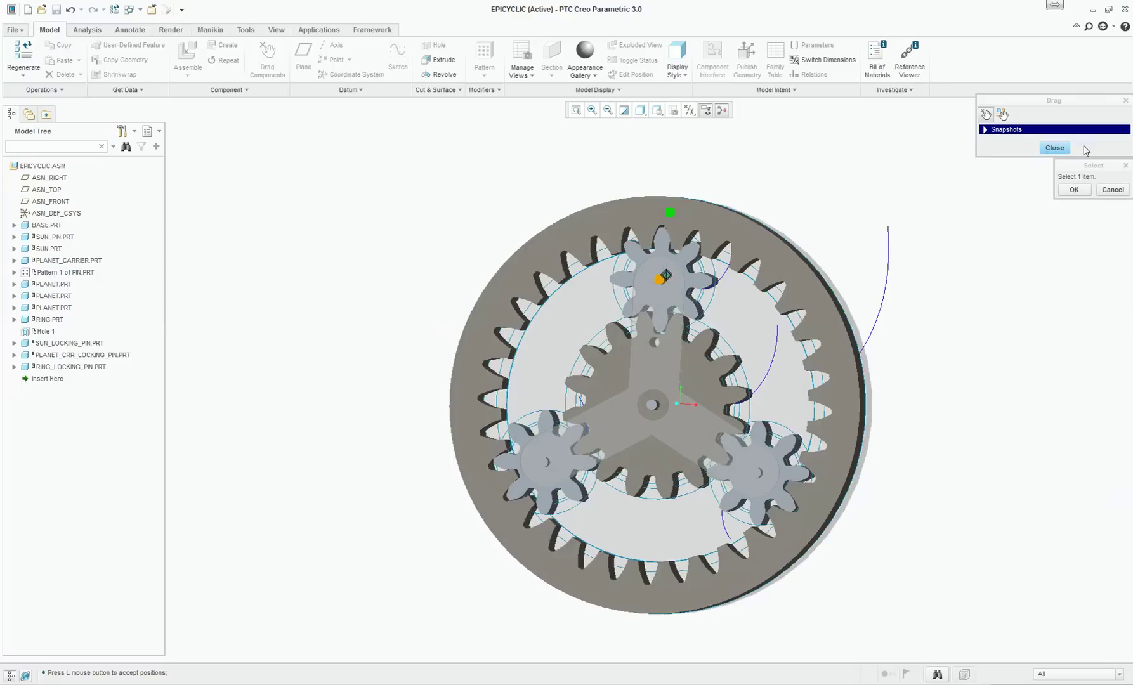
# - Rotate the planet carrier by its upper arm once more with Drag Components, accept the position and end dragging
pyautogui.click(1054, 148)
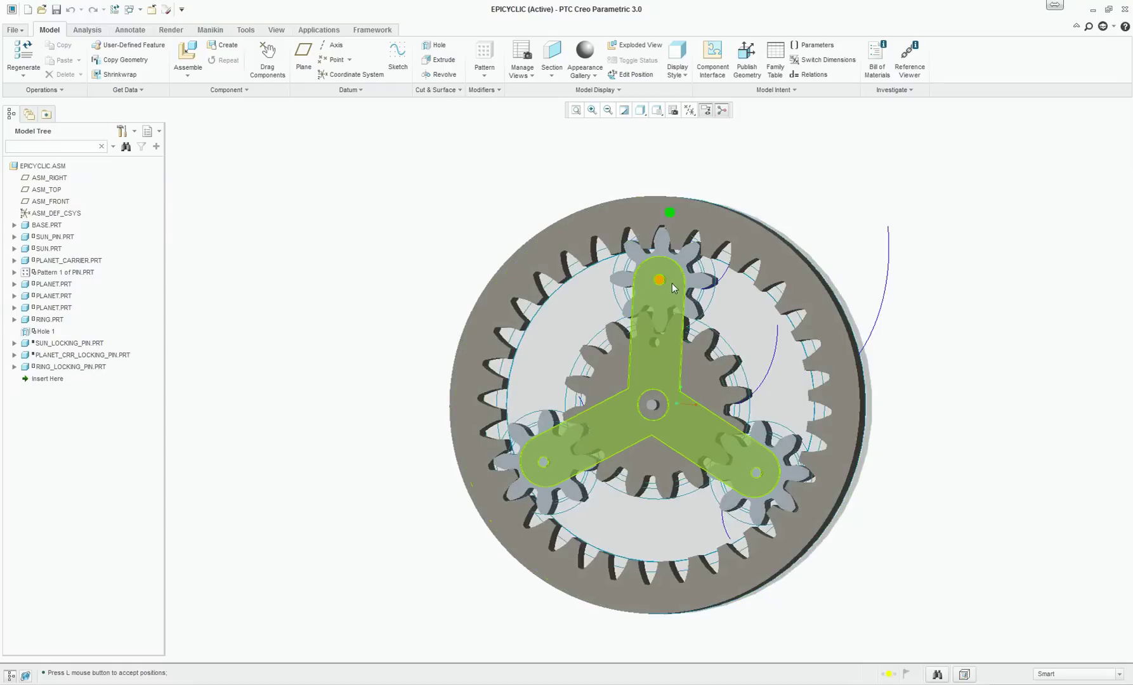
pyautogui.click(268, 61)
pyautogui.click(677, 295)
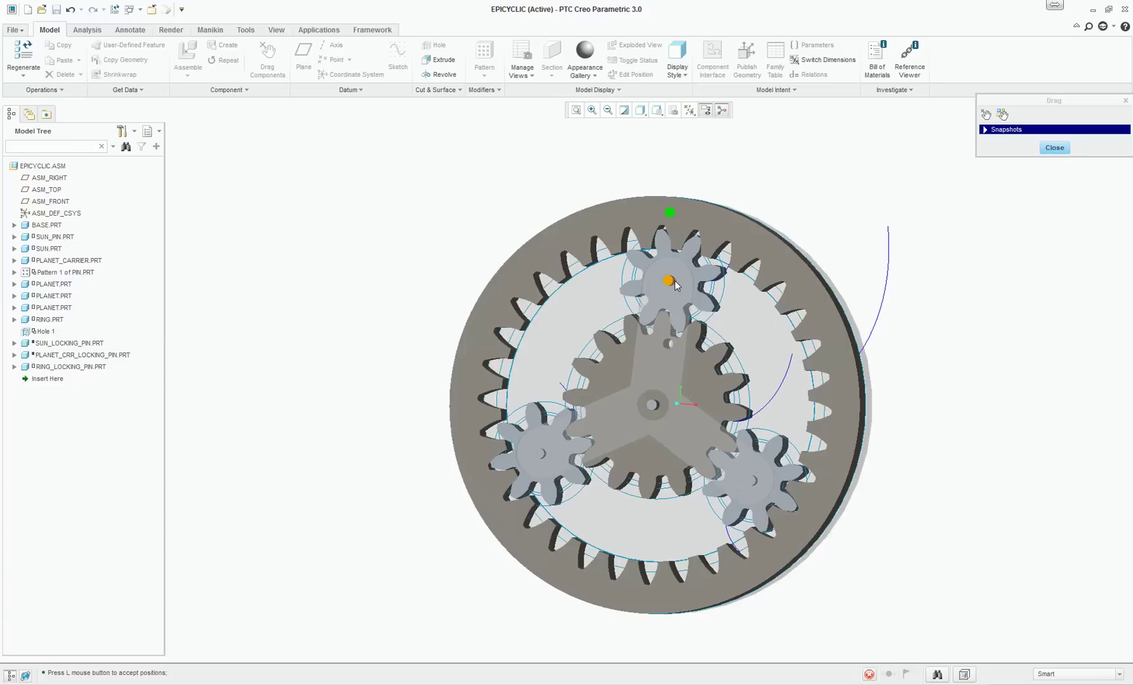
pyautogui.click(675, 285)
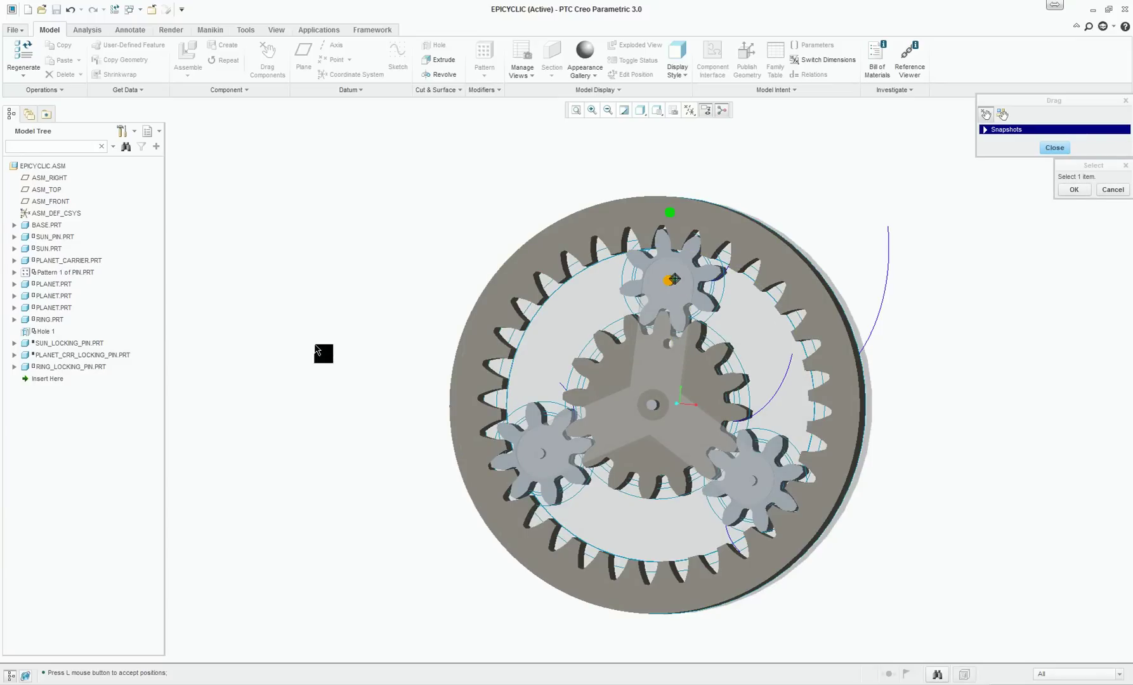
pyautogui.click(1046, 147)
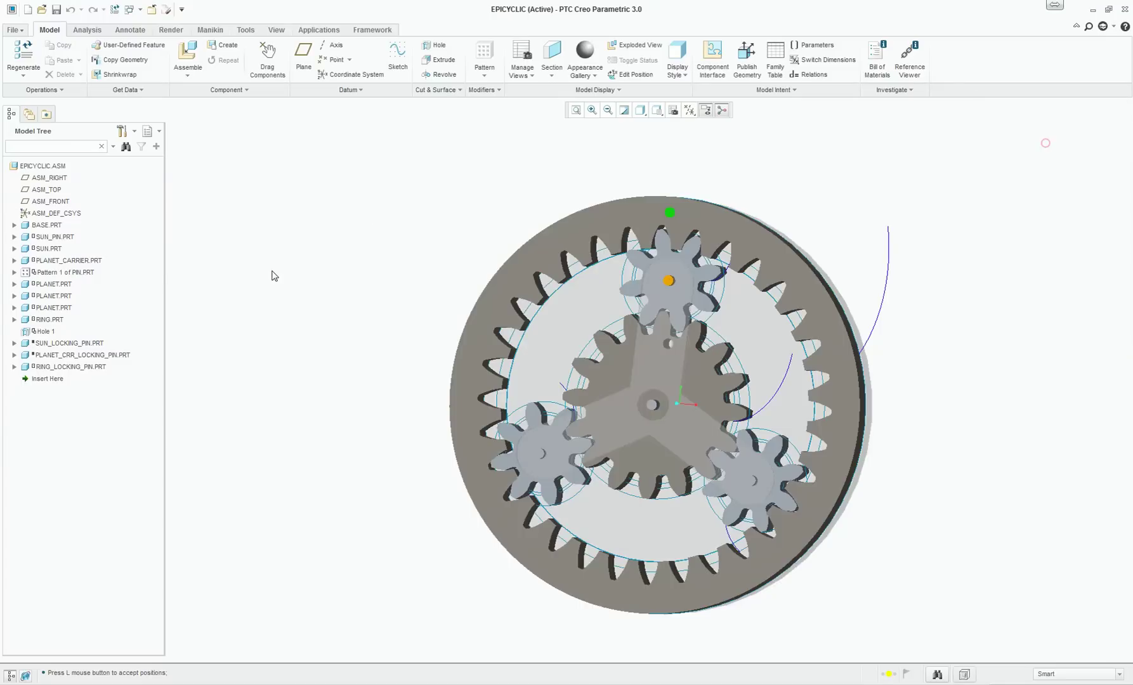
# - Resume SUN_LOCKING_PIN.PRT and PLANET_CRR_LOCKING_PIN.PRT in the EPICYCLIC assembly
pyautogui.rightClick(81, 343)
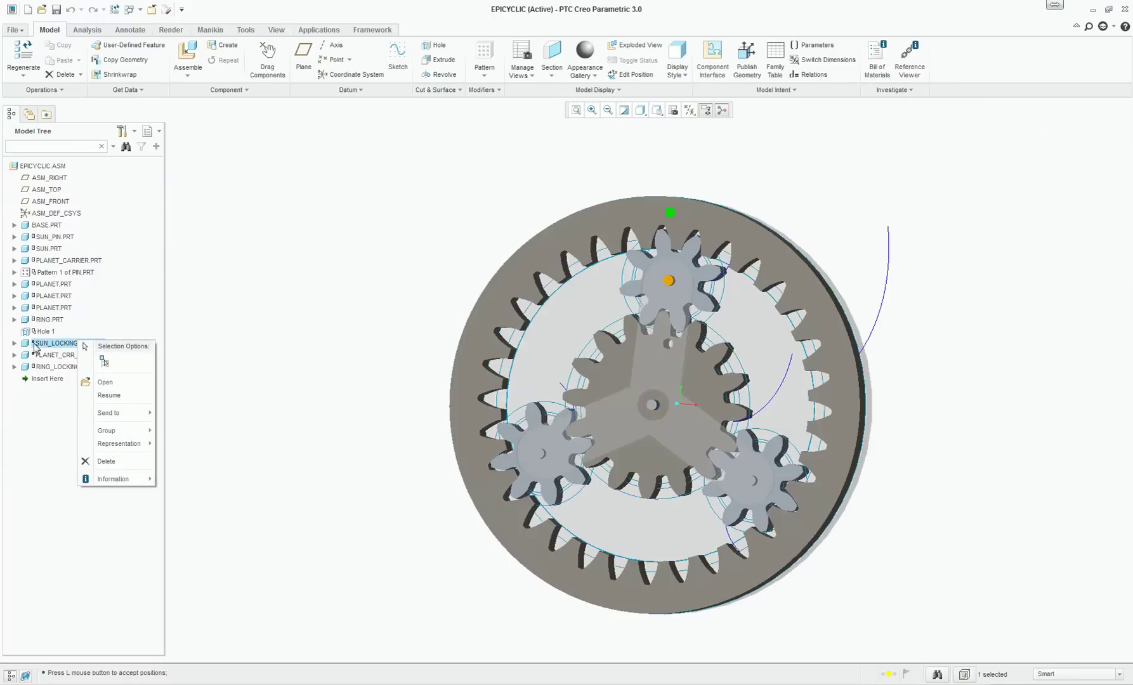
pyautogui.click(98, 337)
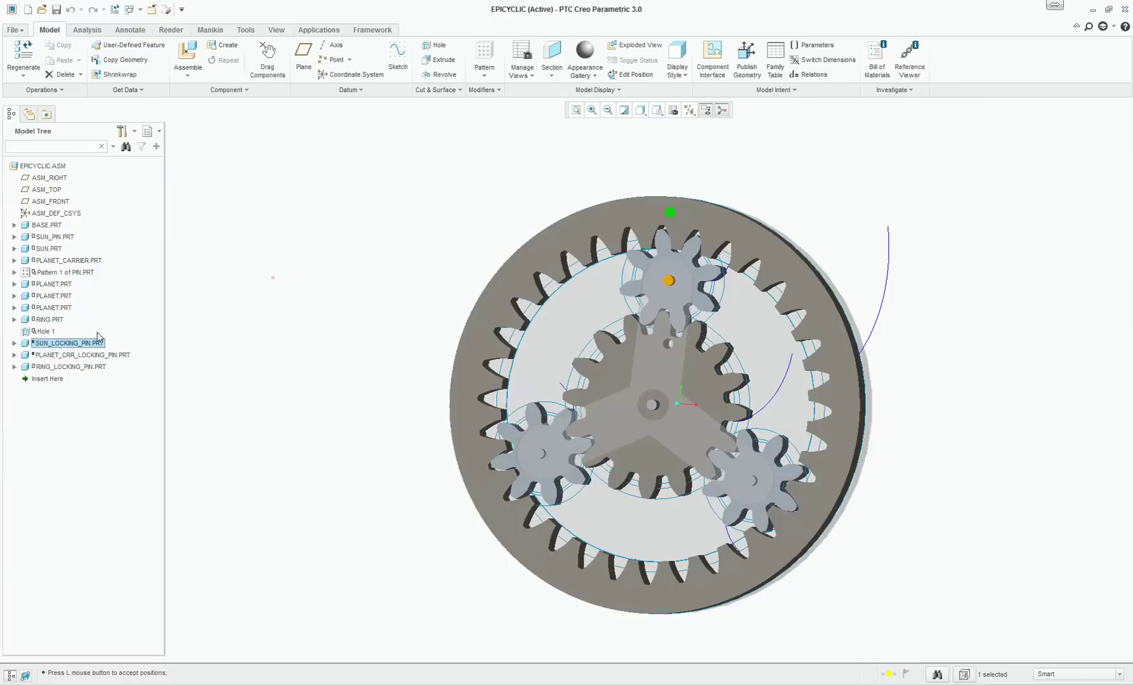
pyautogui.rightClick(56, 346)
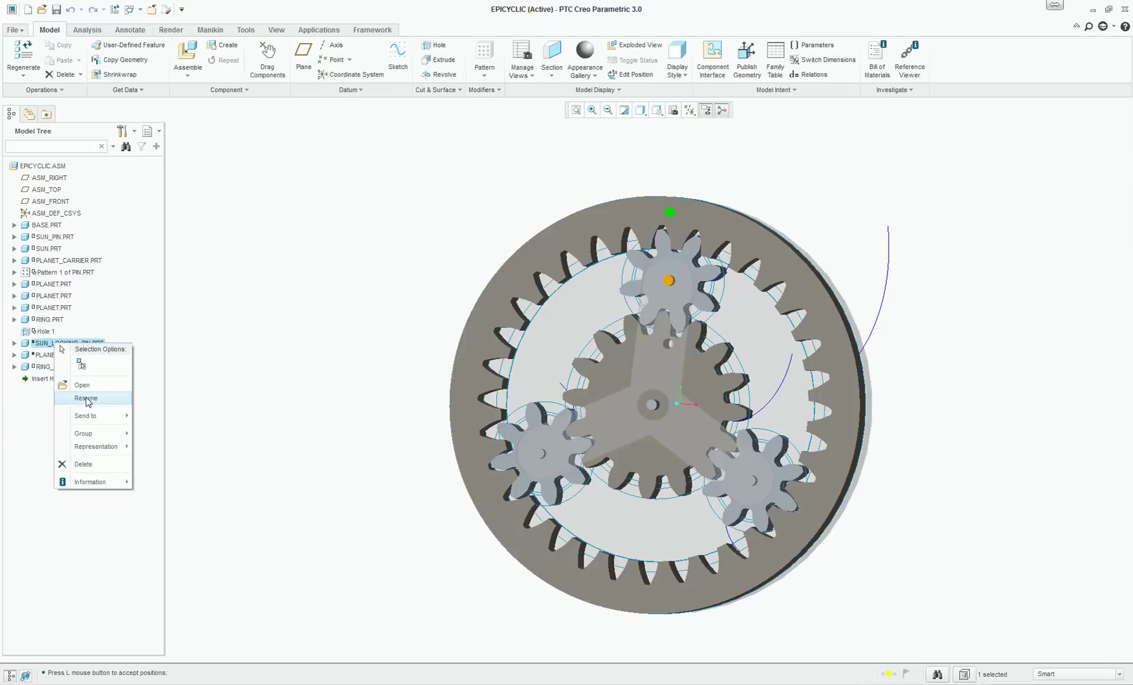
pyautogui.click(87, 398)
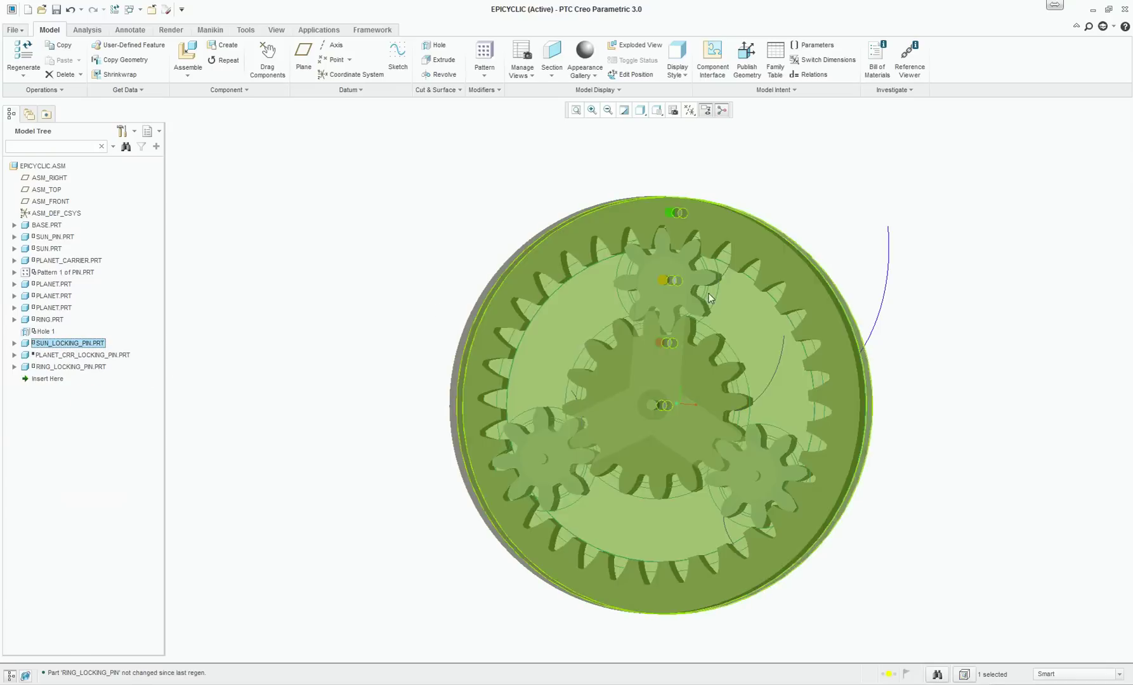
pyautogui.rightClick(70, 356)
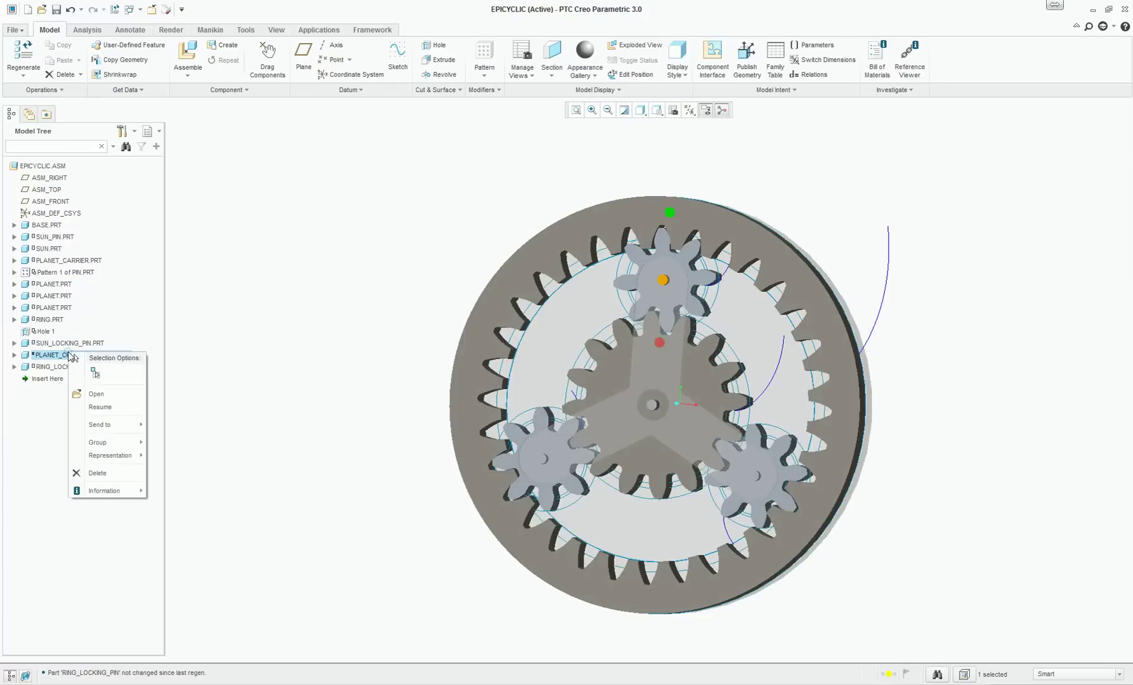
pyautogui.click(110, 408)
pyautogui.moveTo(417, 246)
pyautogui.mouseDown(button='middle')
pyautogui.moveTo(398, 245)
pyautogui.moveTo(439, 241)
pyautogui.moveTo(317, 252)
pyautogui.moveTo(428, 241)
pyautogui.moveTo(414, 248)
pyautogui.mouseUp(button='middle')
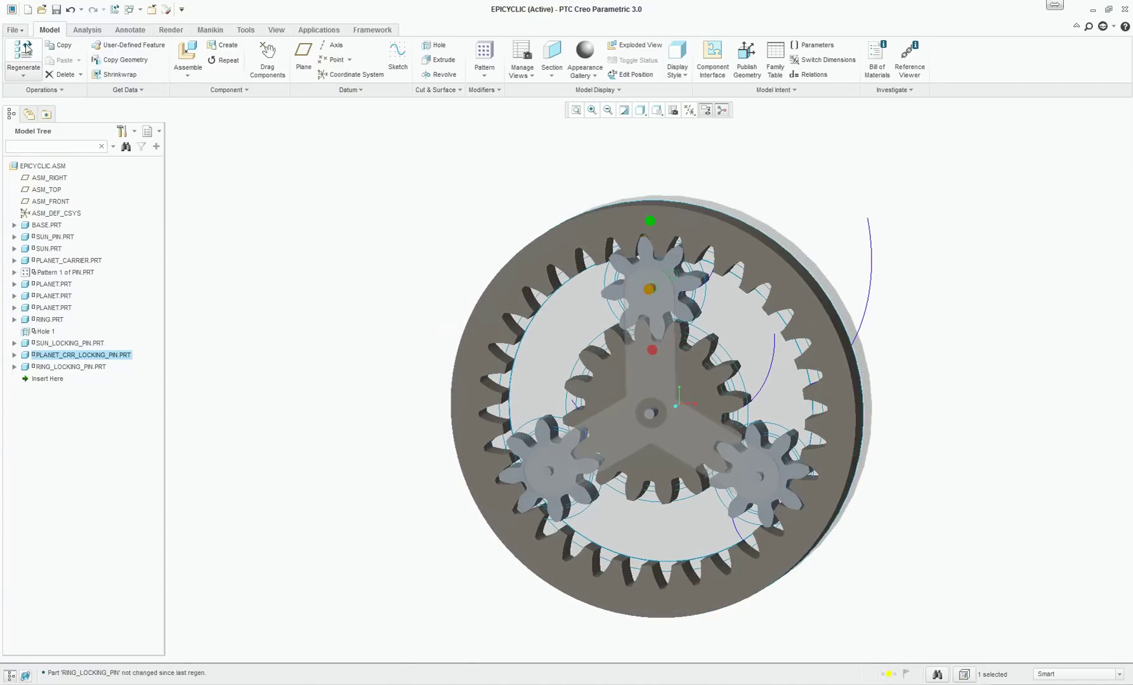
# - Switch to the Excel workbook and compare the sun input with the carrier output in Example 1's Stationary Ring column
pyautogui.click(460, 679)
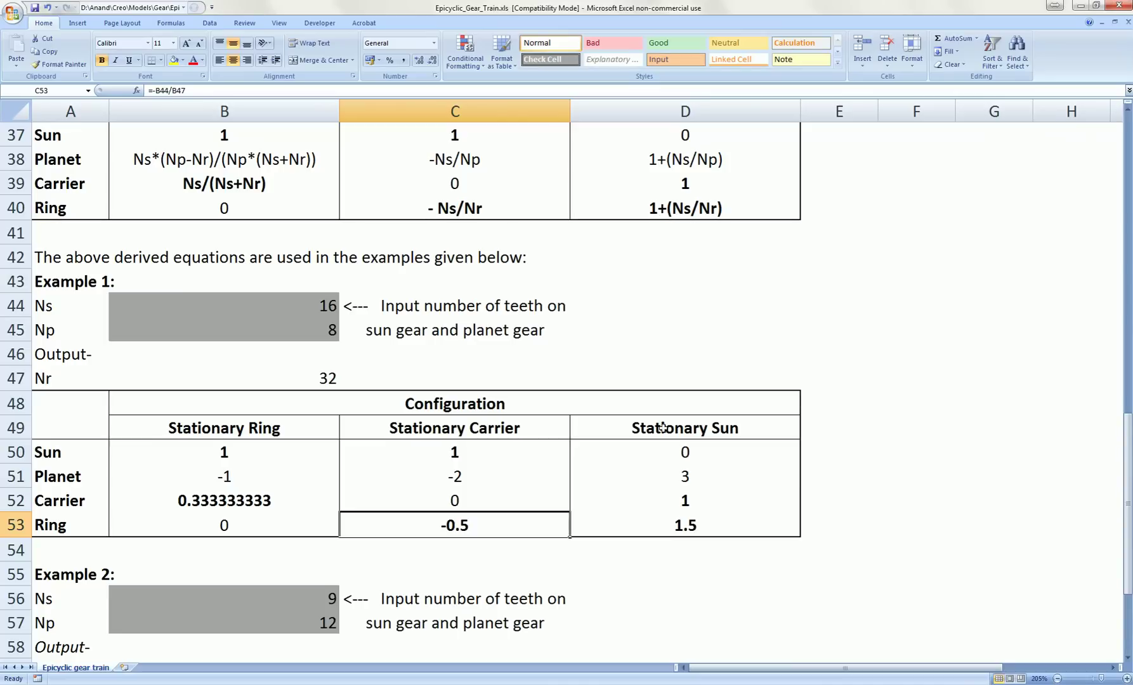
pyautogui.click(252, 436)
pyautogui.click(216, 451)
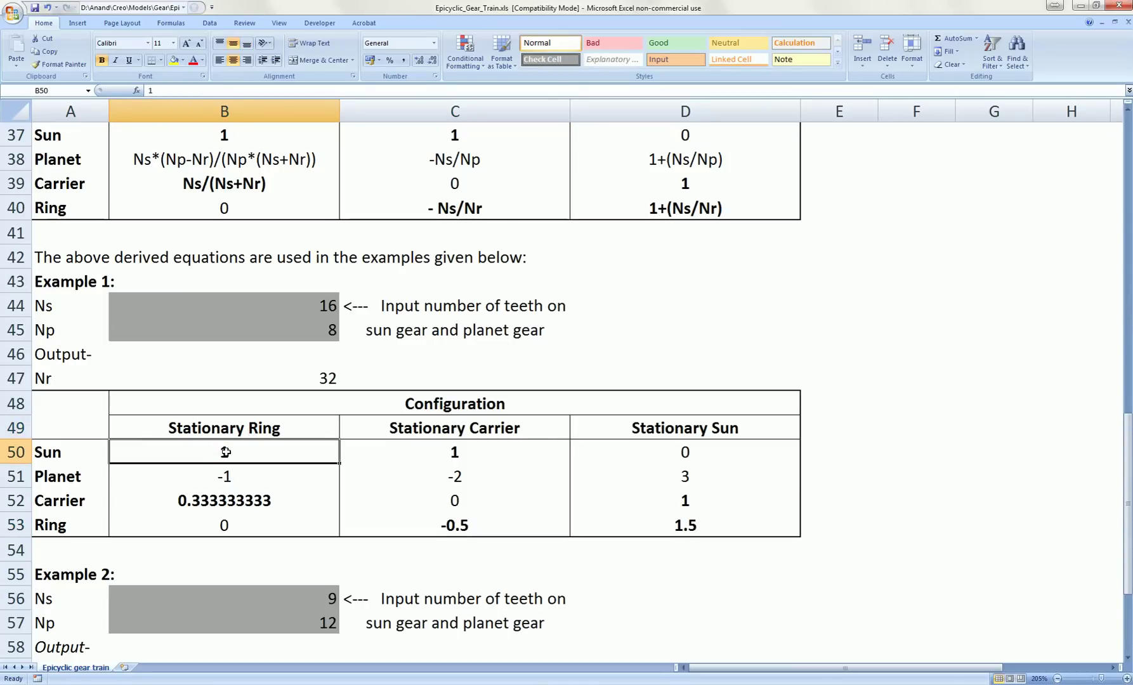
pyautogui.click(247, 495)
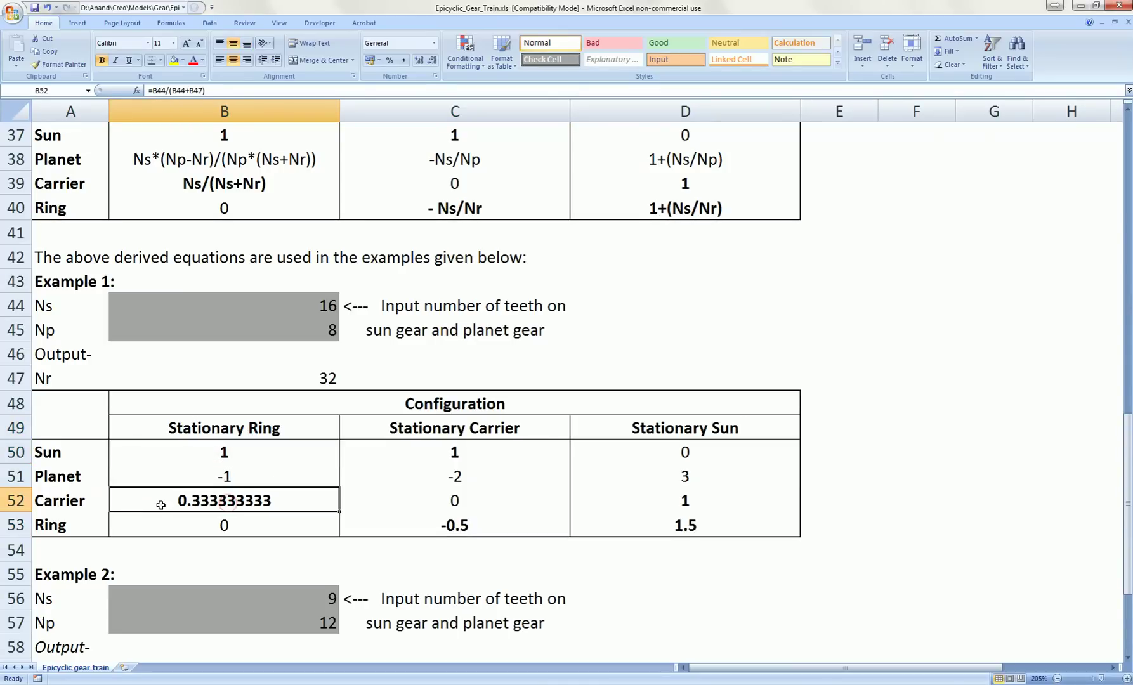
# - Examine the planet entry in Example 1's Stationary Ring column and recheck the sun-to-carrier relation, then clear the Example 1 selection
pyautogui.click(233, 479)
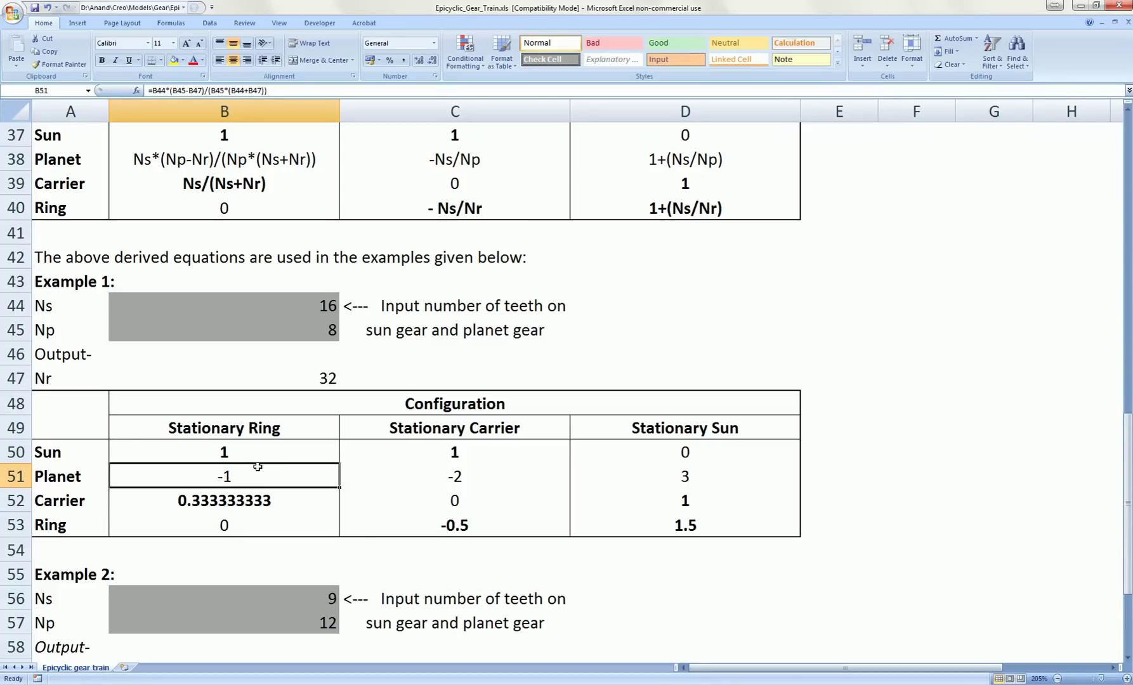
pyautogui.click(233, 453)
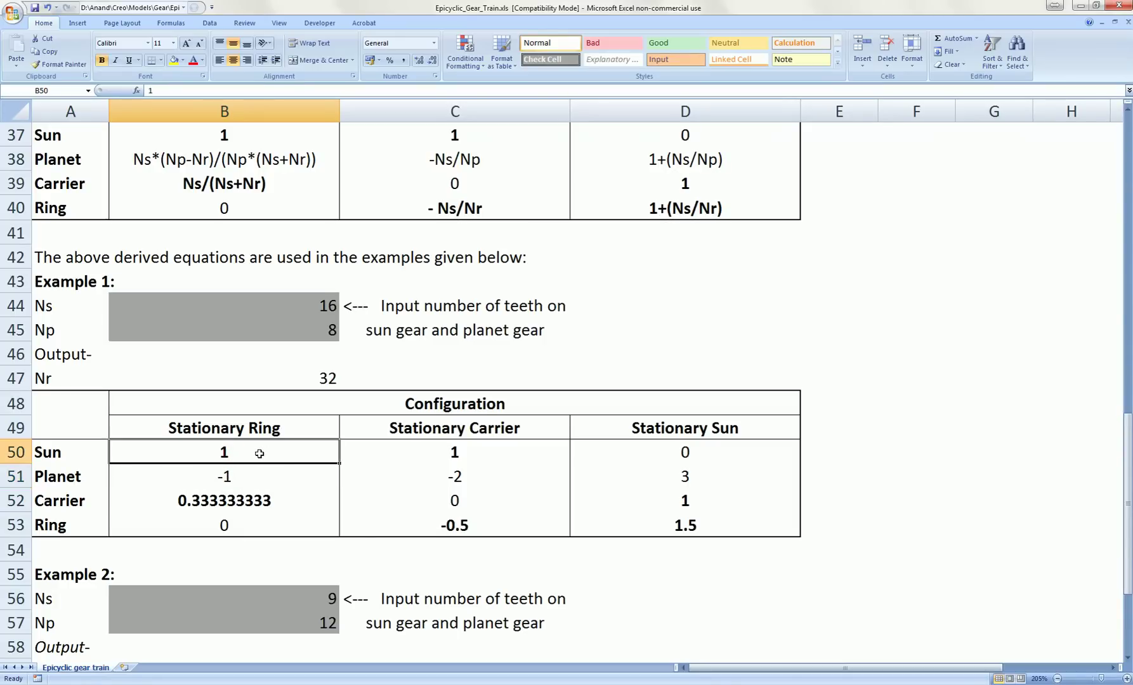
pyautogui.click(262, 498)
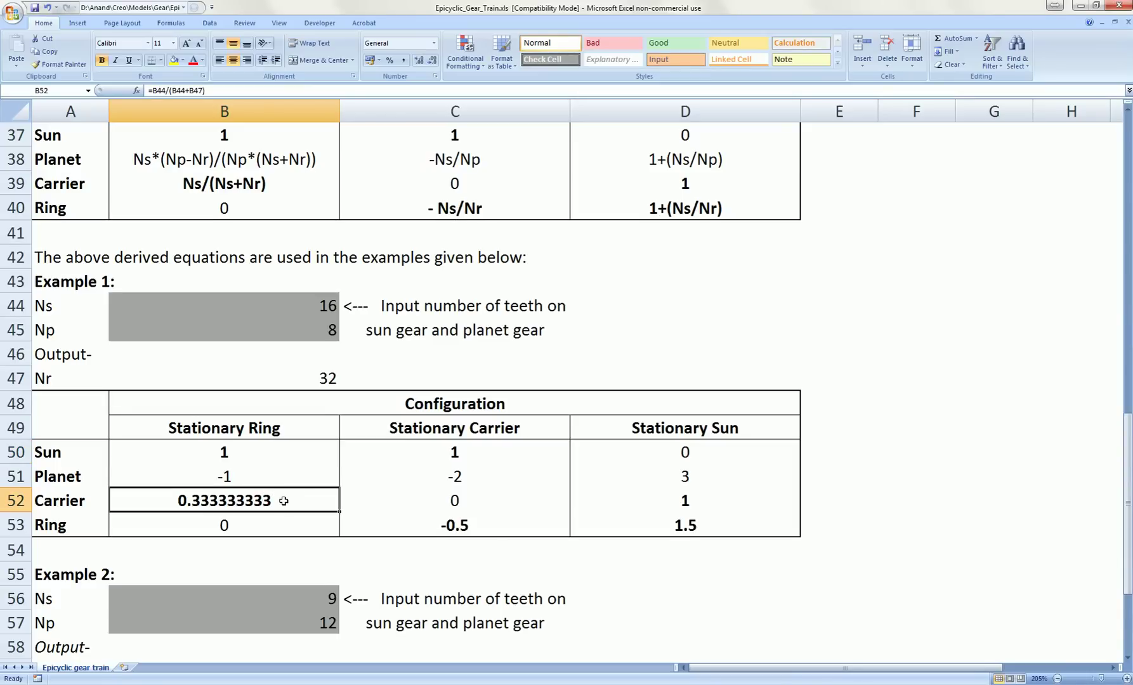
pyautogui.moveTo(44, 281); pyautogui.dragTo(493, 526)
pyautogui.click(982, 468)
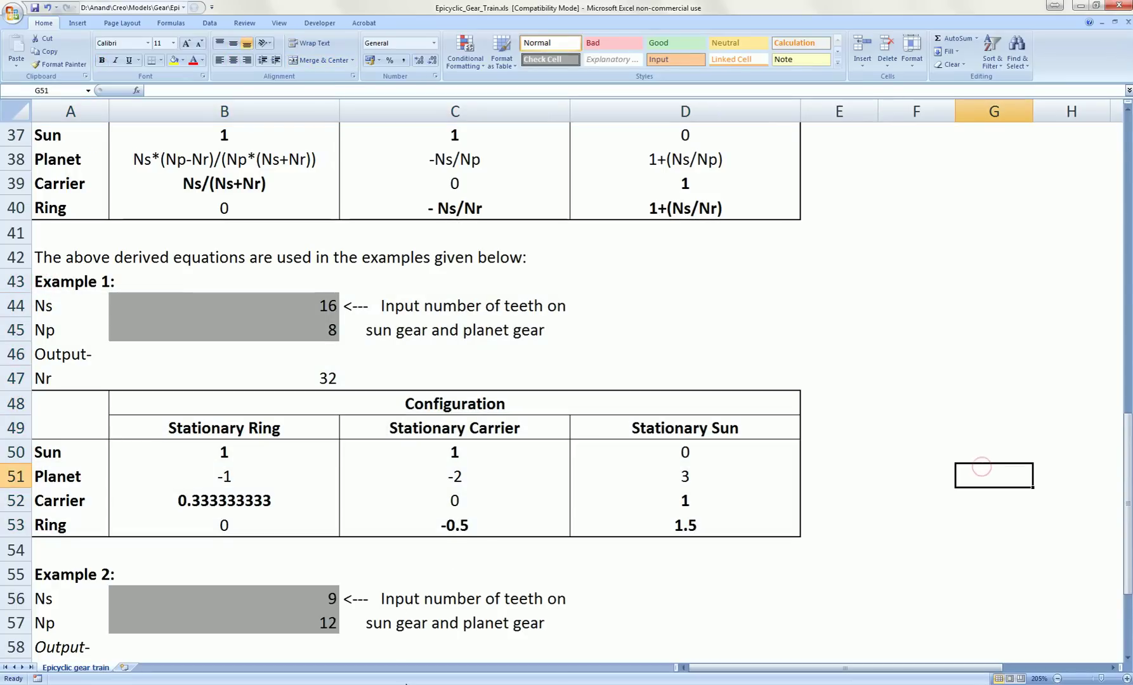
# - Switch back to Creo Parametric and inspect the gear train with all three locking pins from several angles
pyautogui.hotkey('alt', 'Tab')
pyautogui.moveTo(326, 372)
pyautogui.mouseDown(button='middle')
pyautogui.moveTo(298, 385)
pyautogui.moveTo(359, 346)
pyautogui.moveTo(326, 349)
pyautogui.moveTo(362, 344)
pyautogui.moveTo(342, 344)
pyautogui.mouseUp(button='middle')
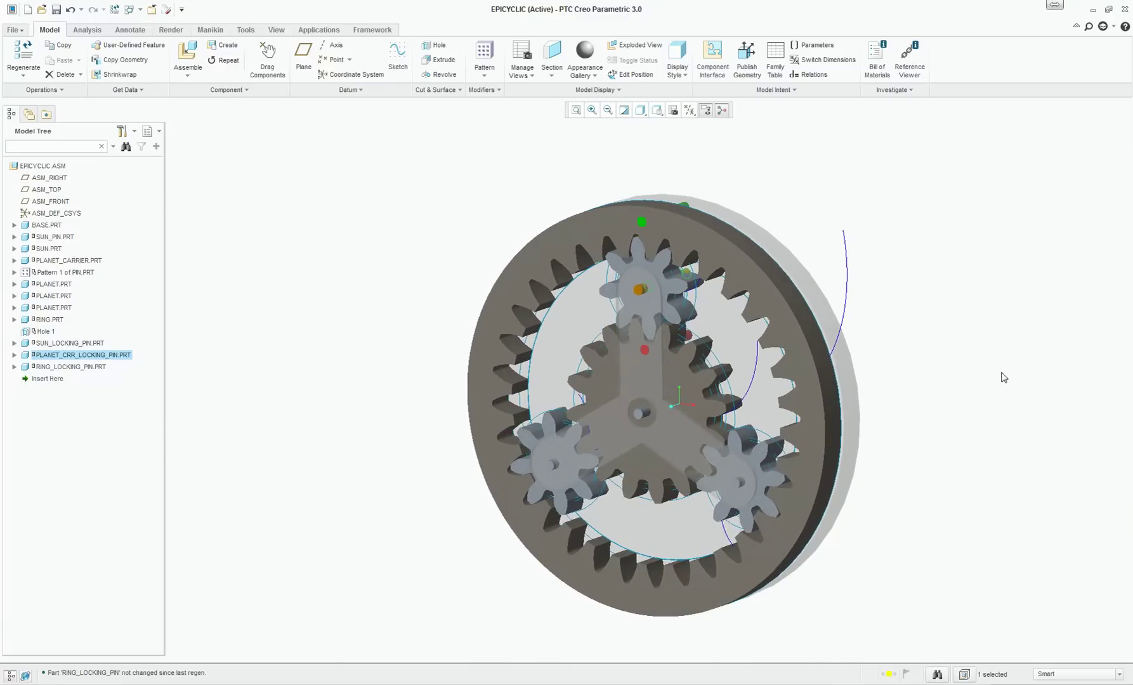
pyautogui.moveTo(996, 372)
pyautogui.mouseDown(button='middle')
pyautogui.moveTo(1014, 360)
pyautogui.moveTo(947, 368)
pyautogui.moveTo(995, 369)
pyautogui.mouseUp(button='middle')
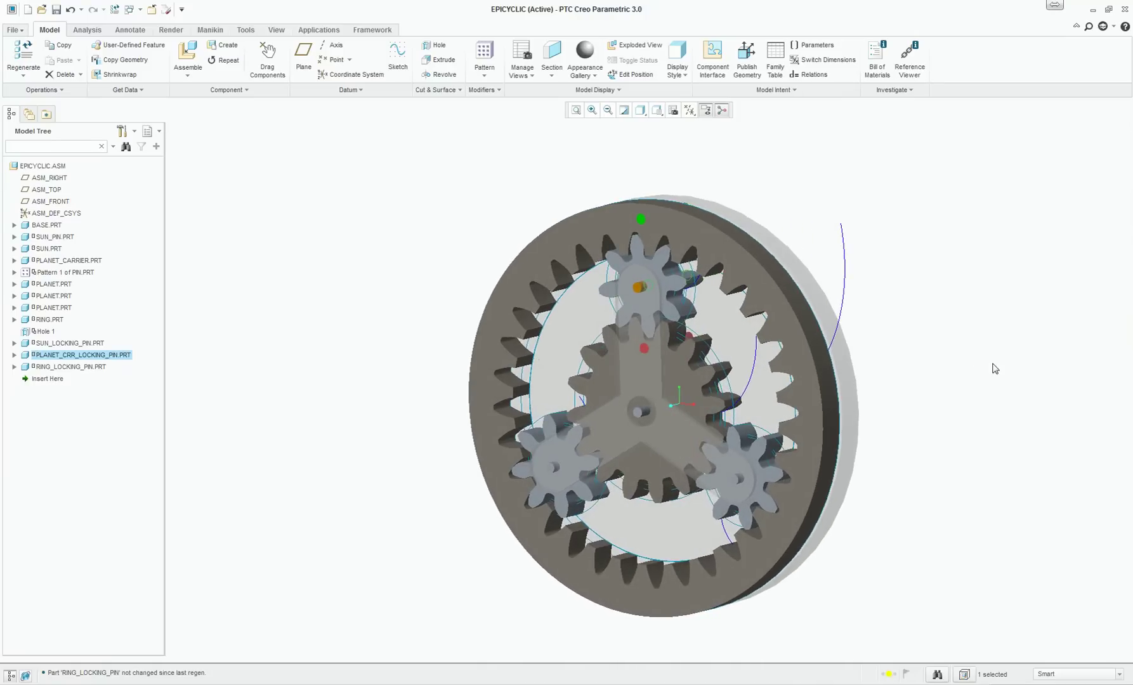
pyautogui.moveTo(941, 399)
pyautogui.mouseDown(button='middle')
pyautogui.moveTo(843, 407)
pyautogui.moveTo(880, 395)
pyautogui.moveTo(908, 392)
pyautogui.moveTo(771, 418)
pyautogui.moveTo(817, 410)
pyautogui.moveTo(869, 471)
pyautogui.moveTo(898, 397)
pyautogui.mouseUp(button='middle')
pyautogui.moveTo(900, 476); pyautogui.dragTo(892, 479, button='middle')
pyautogui.moveTo(987, 446); pyautogui.dragTo(1006, 444, button='middle')
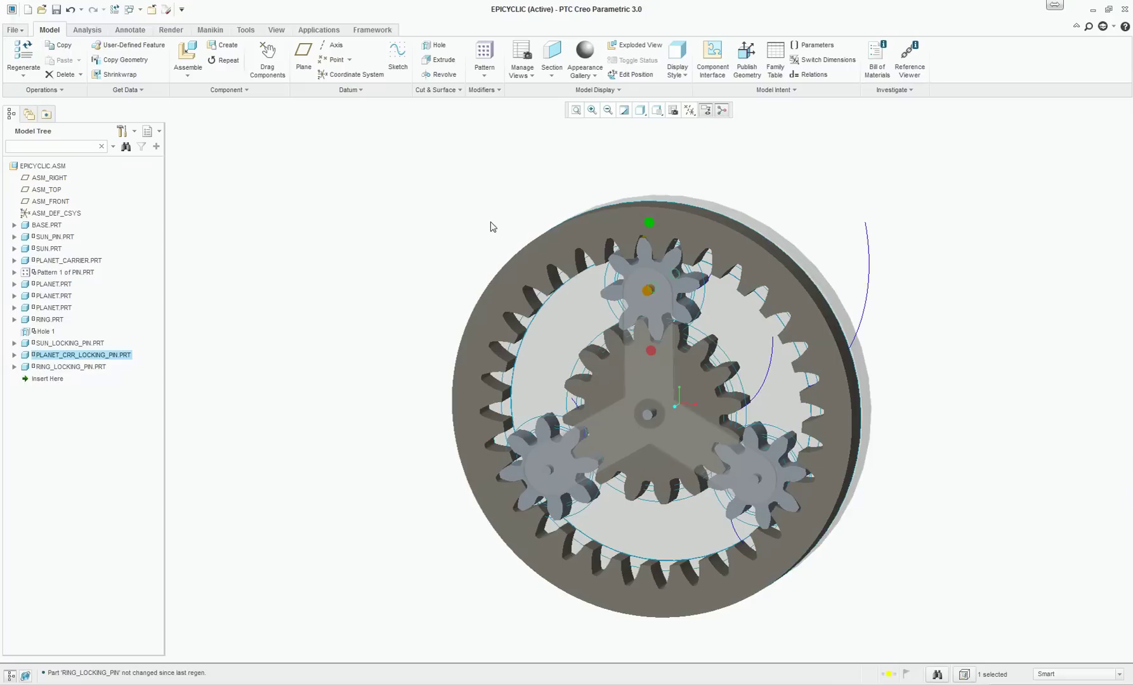
pyautogui.moveTo(383, 208)
pyautogui.mouseDown(button='middle')
pyautogui.moveTo(376, 195)
pyautogui.moveTo(368, 204)
pyautogui.mouseUp(button='middle')
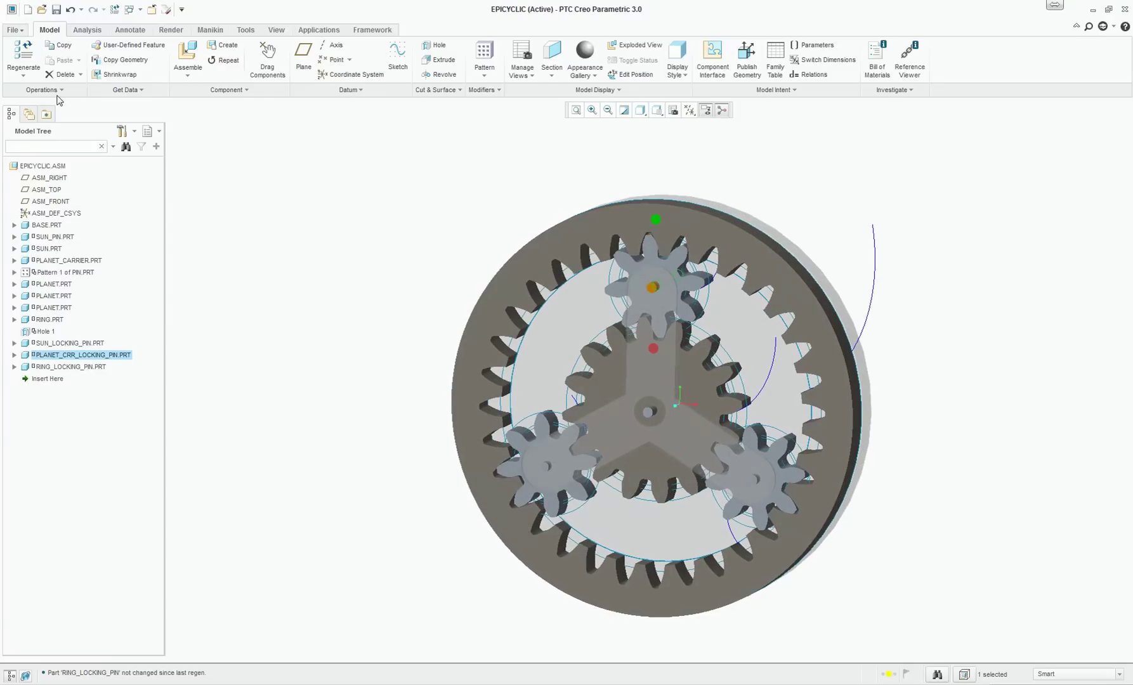